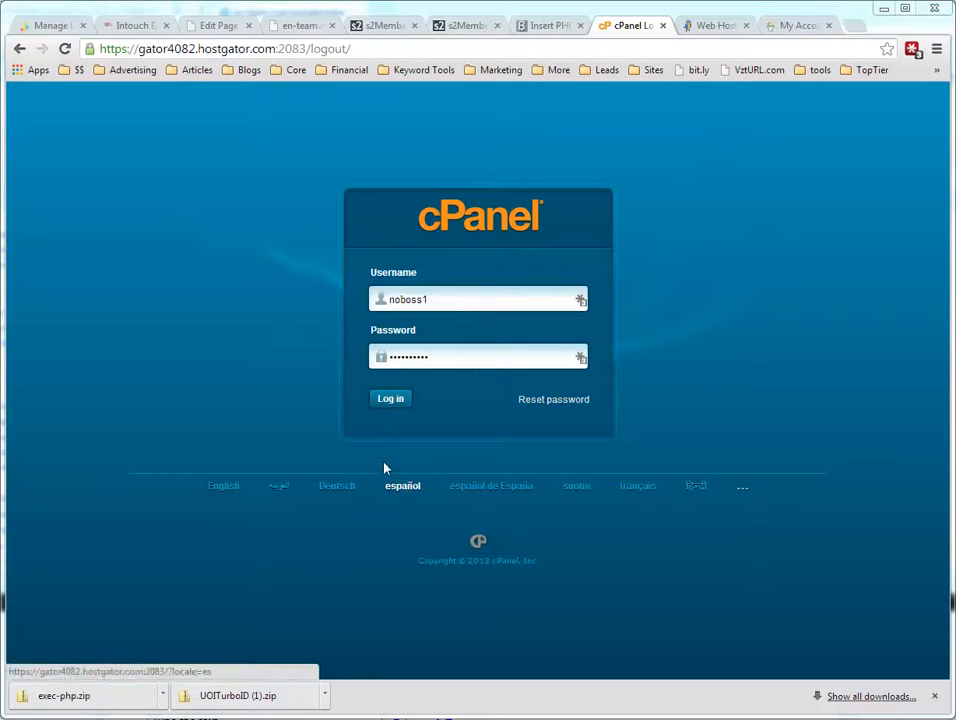
Log in to cPanel with the prefilled credentials and look over the top of the HostGator control panel home page
click(391, 400)
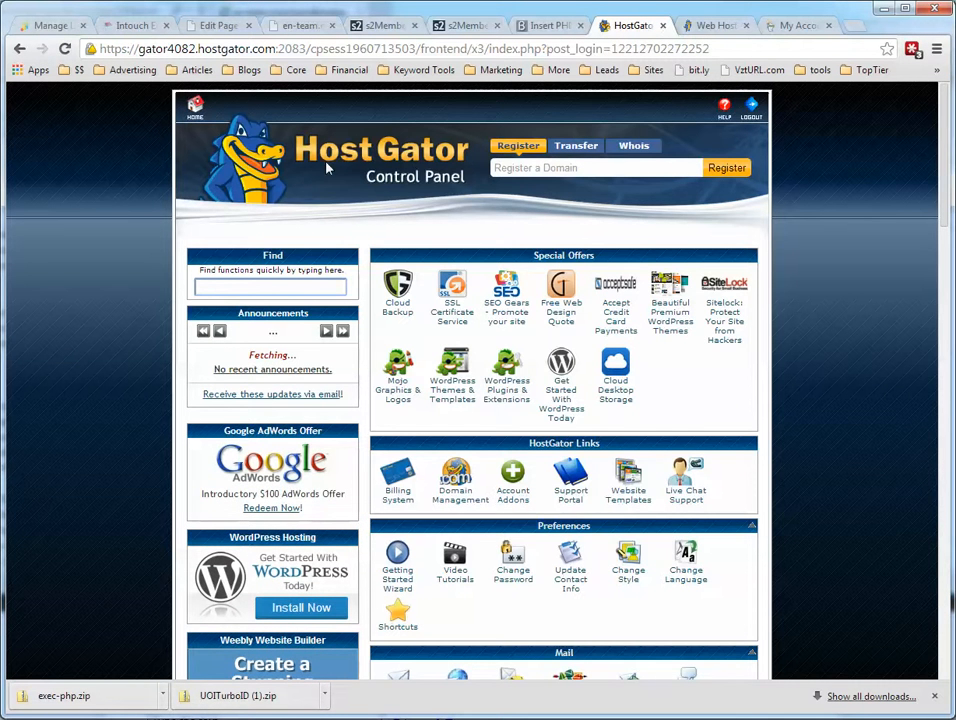
scroll(852, 287, down, 1)
scroll(852, 287, down, 1)
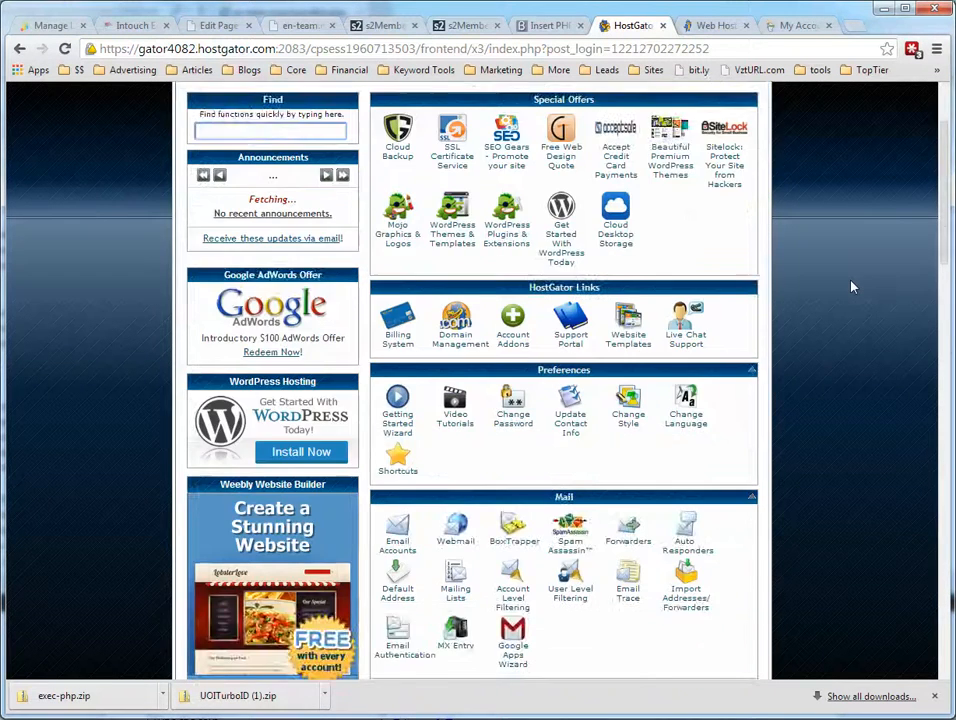
scroll(852, 287, up, 2)
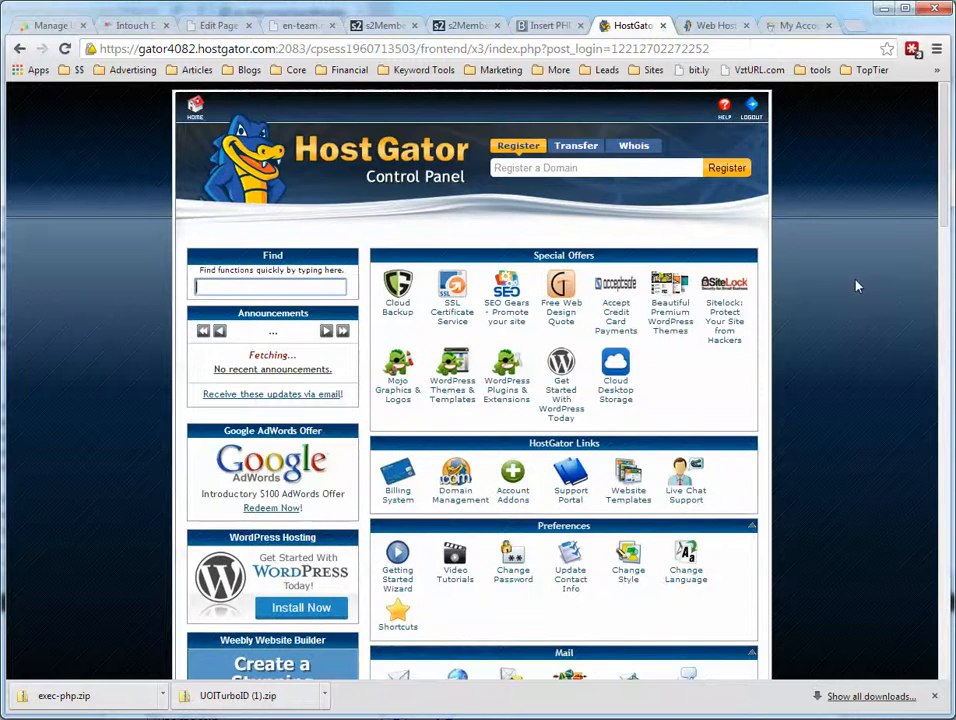
scroll(615, 299, down, 1)
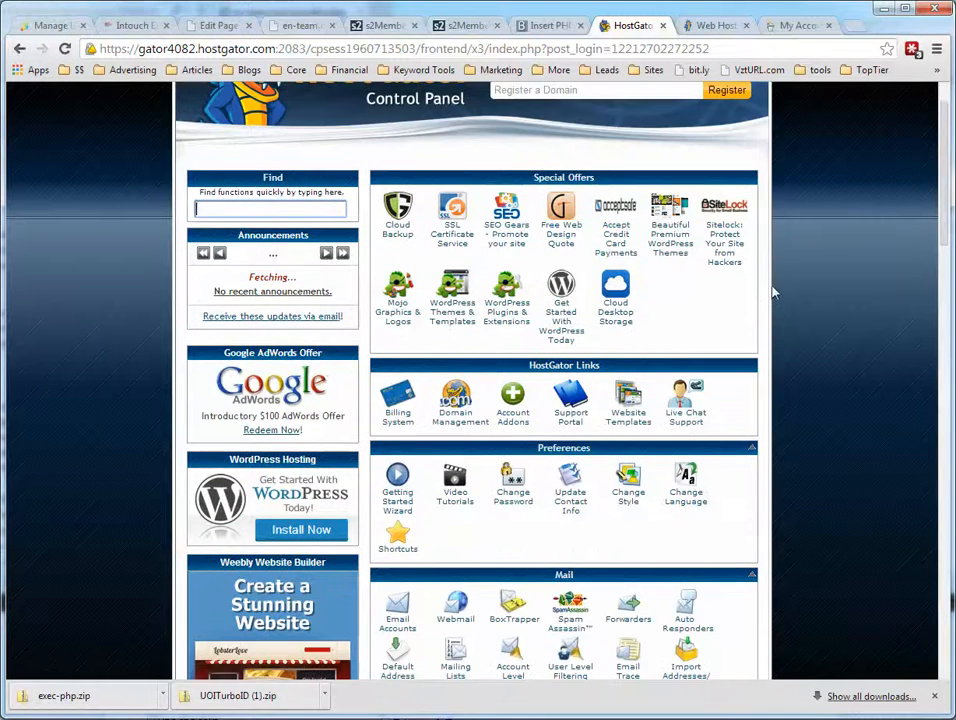
scroll(750, 303, up, 1)
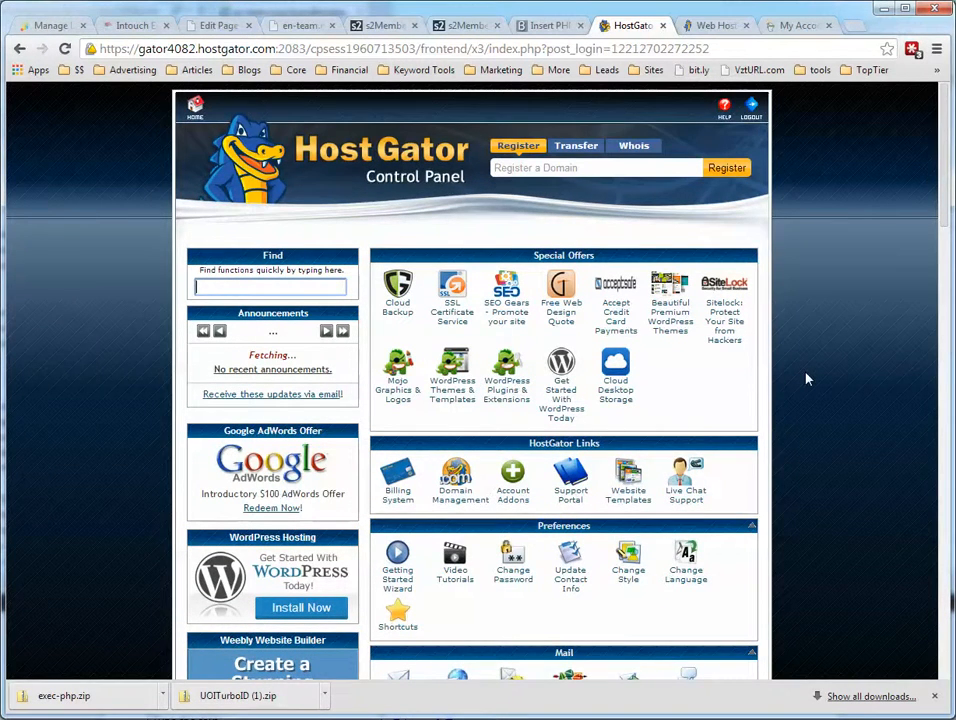
scroll(813, 376, down, 1)
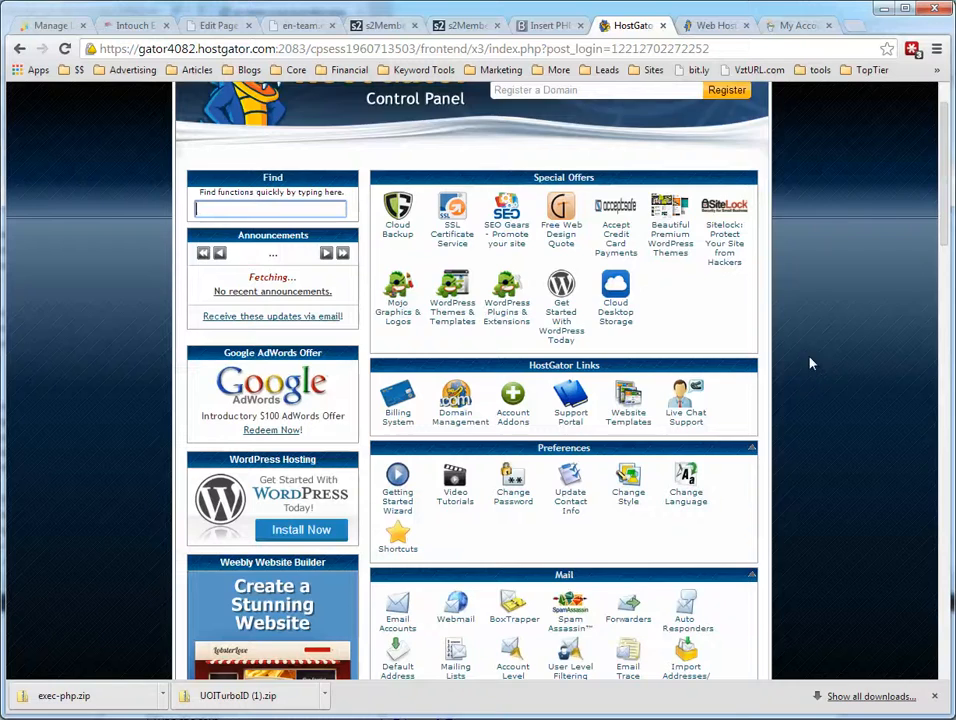
Look through the control panel sections down to the name servers listed under Account Information
scroll(813, 360, down, 8)
scroll(813, 336, down, 6)
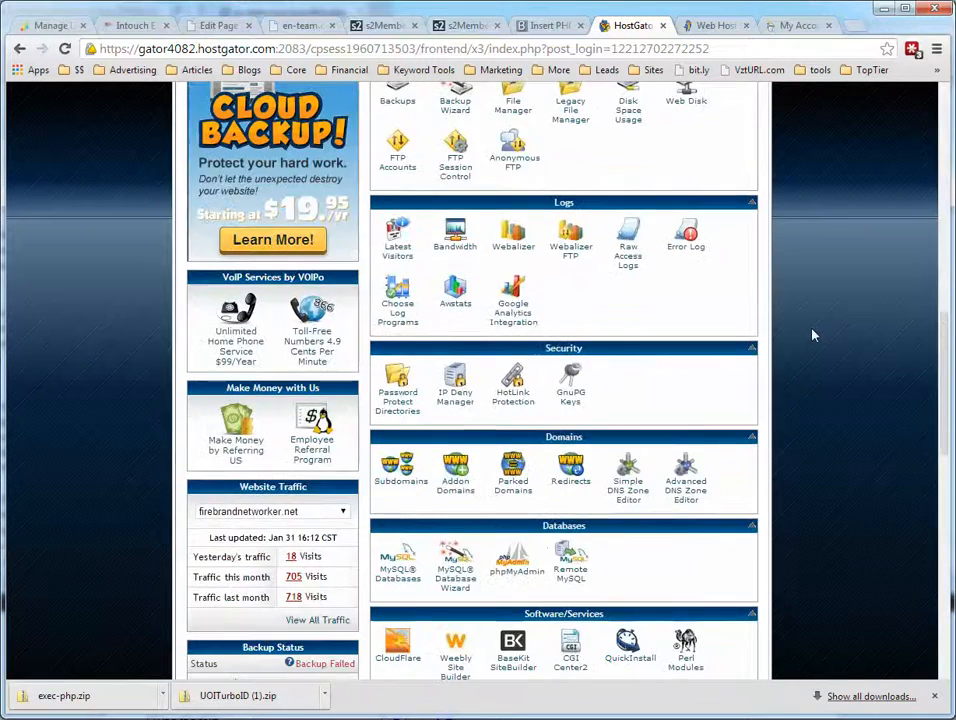
scroll(813, 329, down, 2)
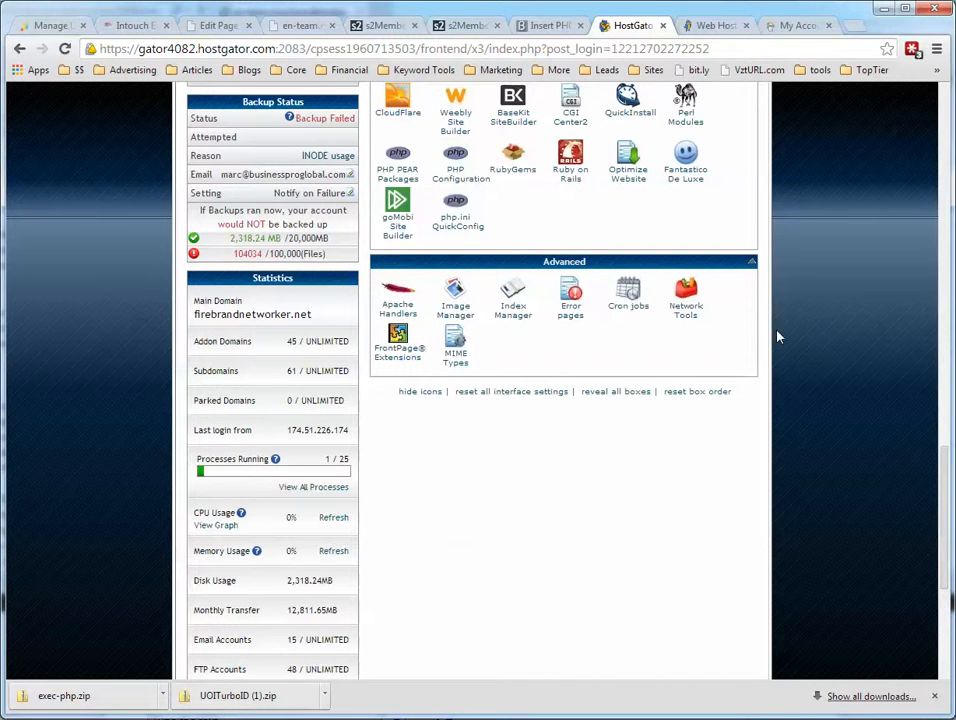
scroll(785, 331, down, 1)
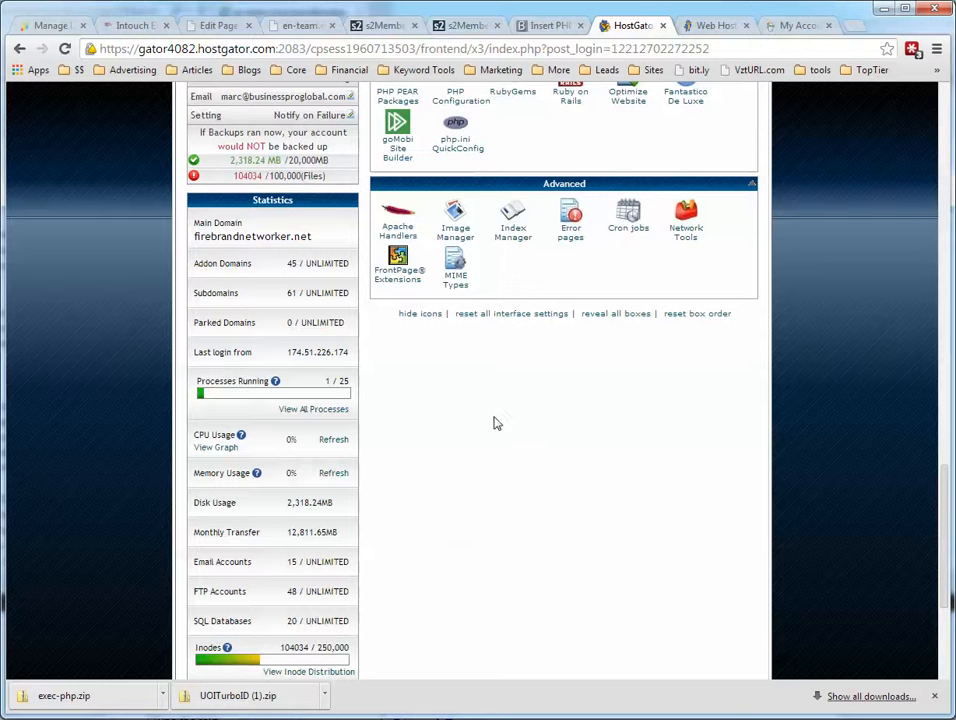
scroll(487, 412, down, 1)
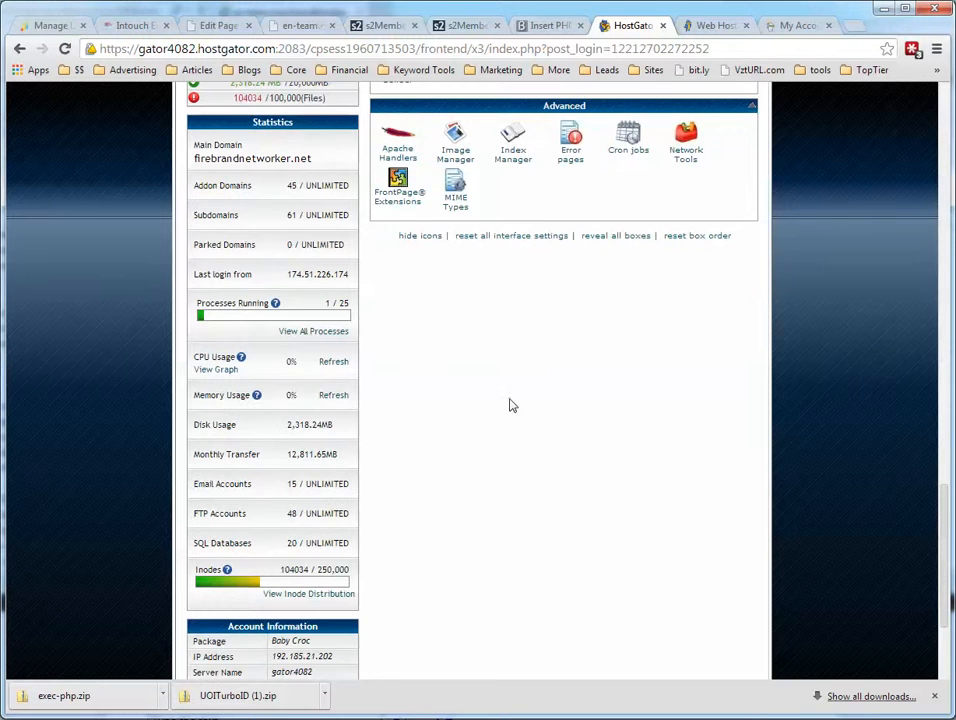
scroll(529, 402, up, 1)
scroll(529, 402, down, 2)
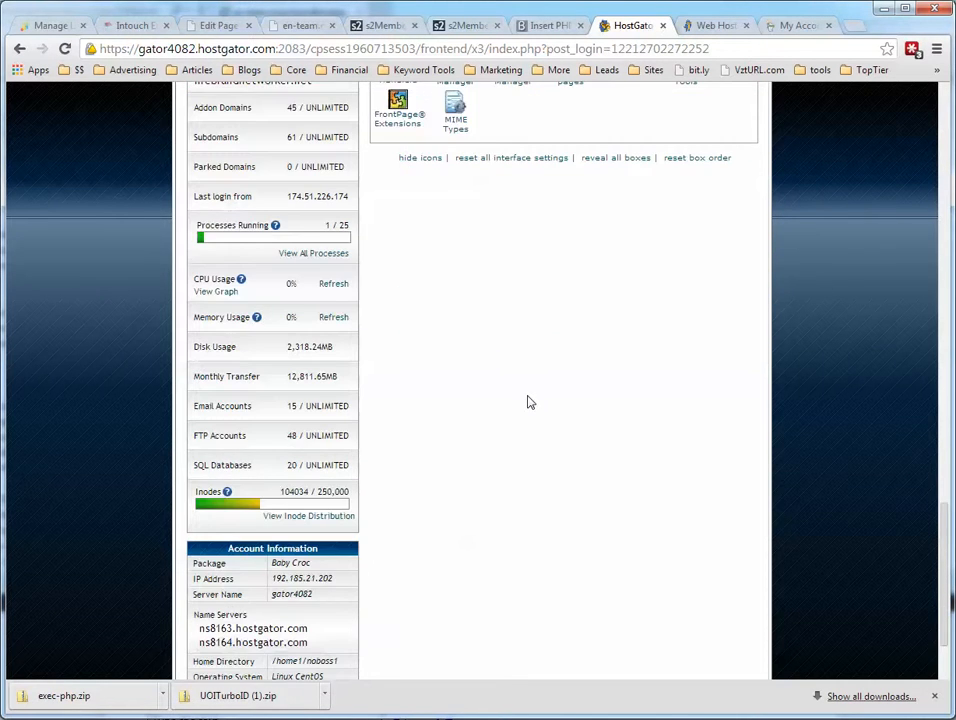
scroll(531, 401, down, 2)
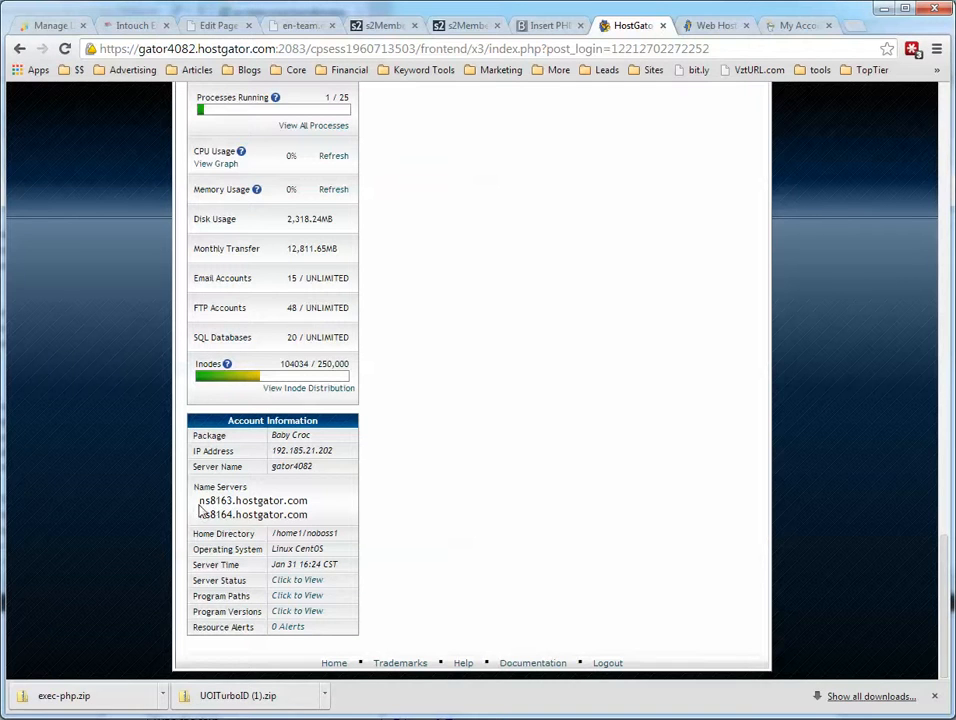
Copy the first name server, ns8163.hostgator.com, from the Account Information section
drag(199, 500, 306, 501)
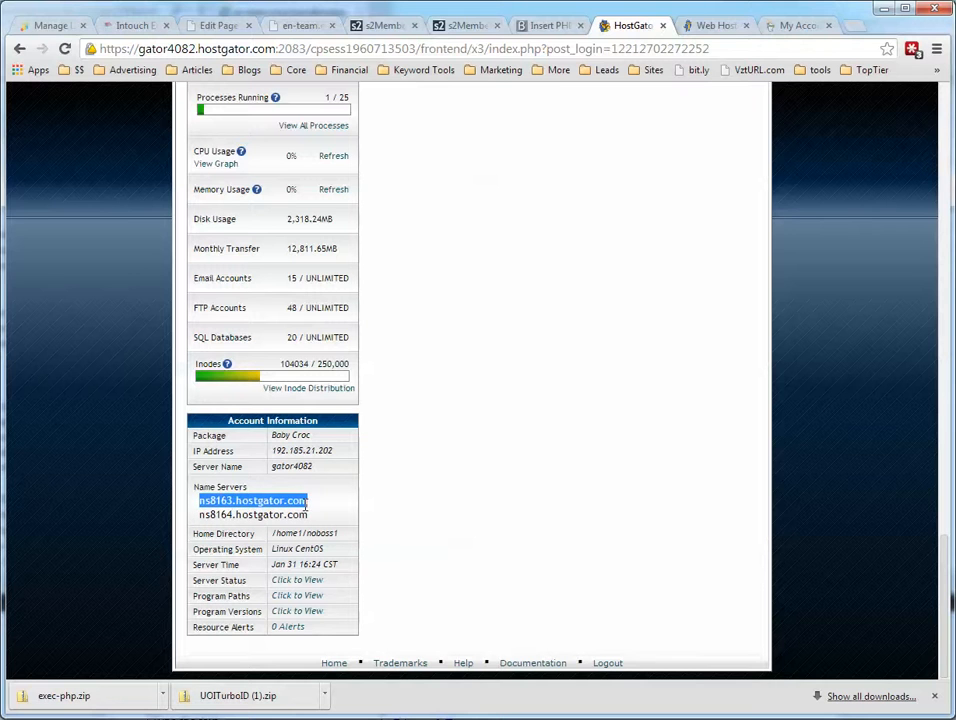
click(199, 486)
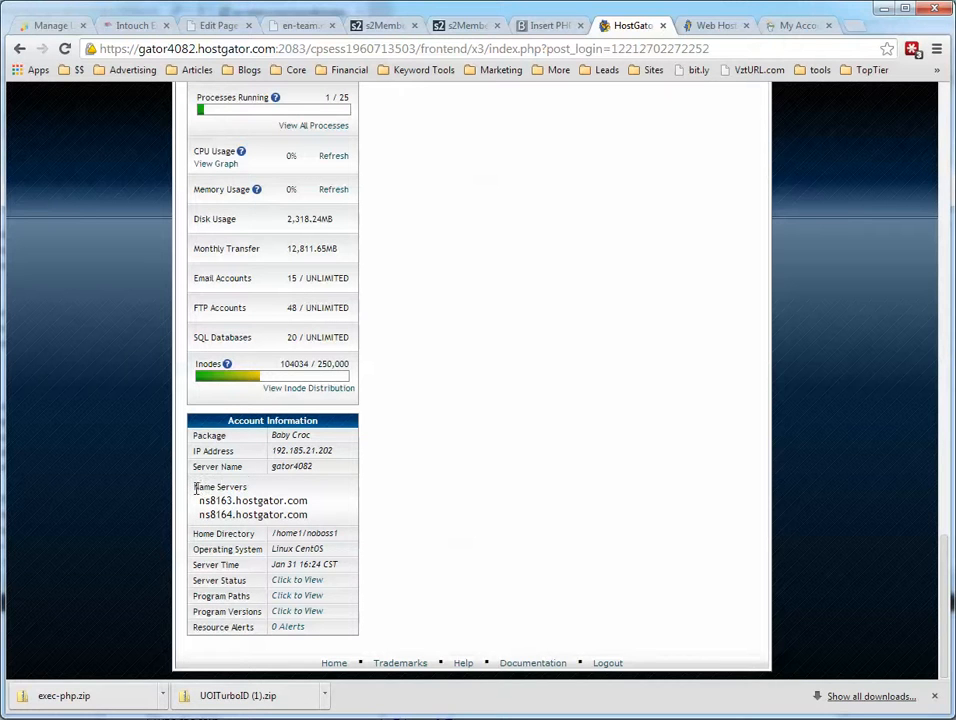
drag(196, 487, 260, 487)
click(210, 491)
drag(200, 501, 336, 511)
click(333, 512)
drag(198, 501, 309, 497)
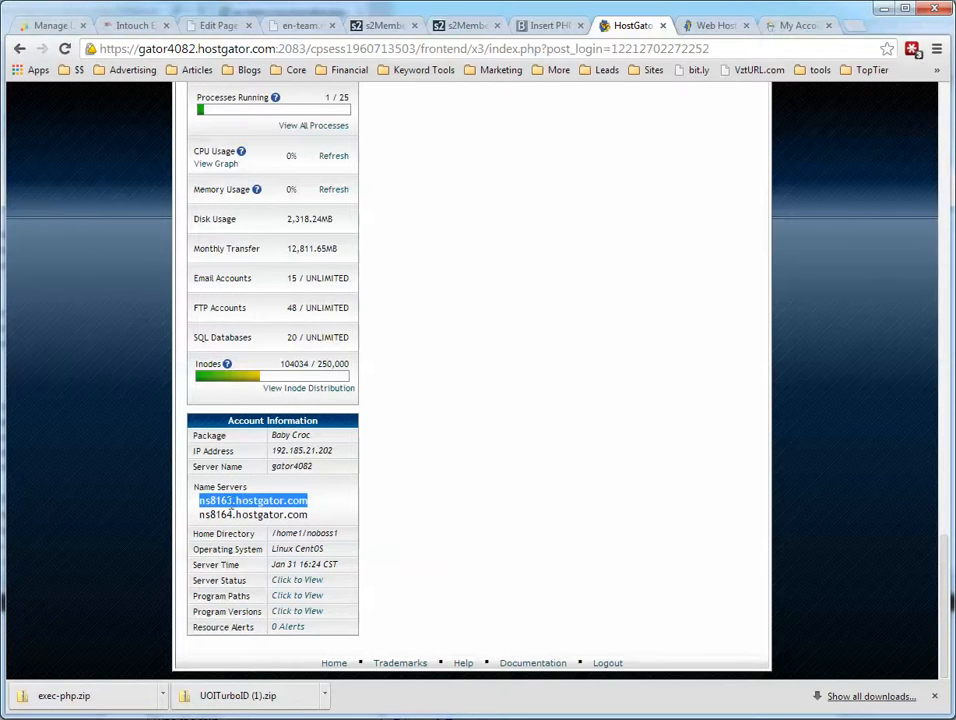
right_click(255, 500)
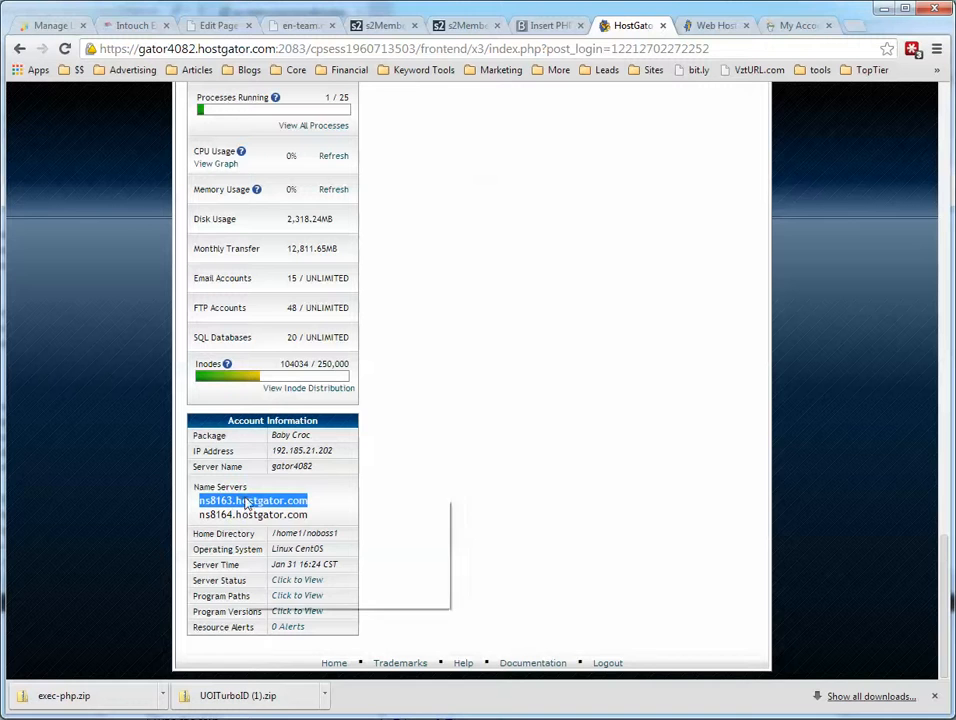
click(280, 509)
click(310, 506)
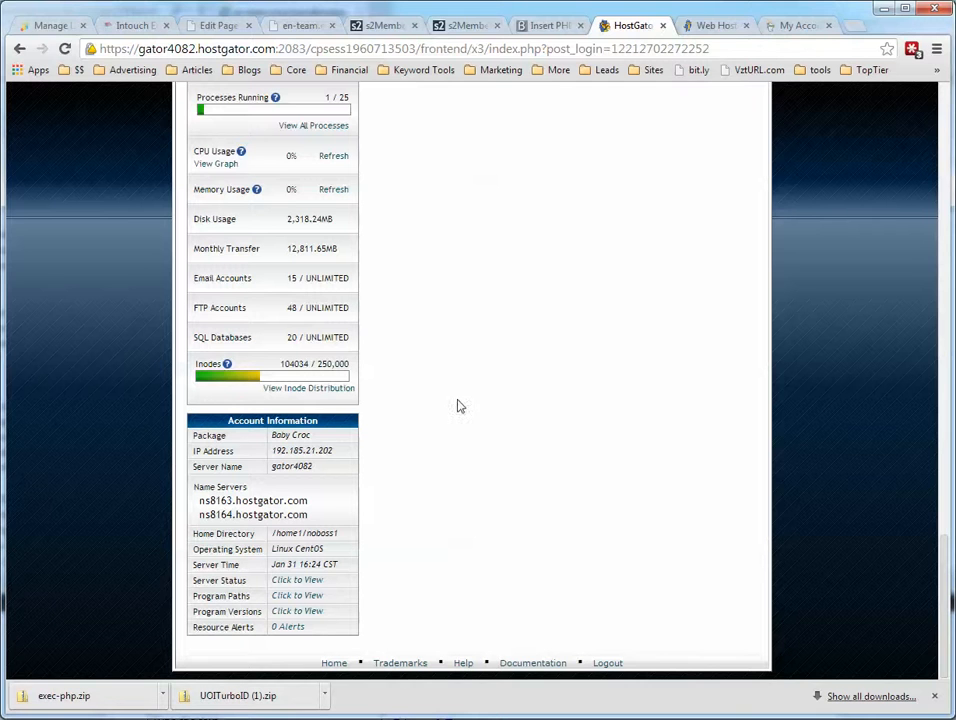
Switch to the GoDaddy account page and launch the Domains product
scroll(587, 338, up, 1)
scroll(587, 338, up, 15)
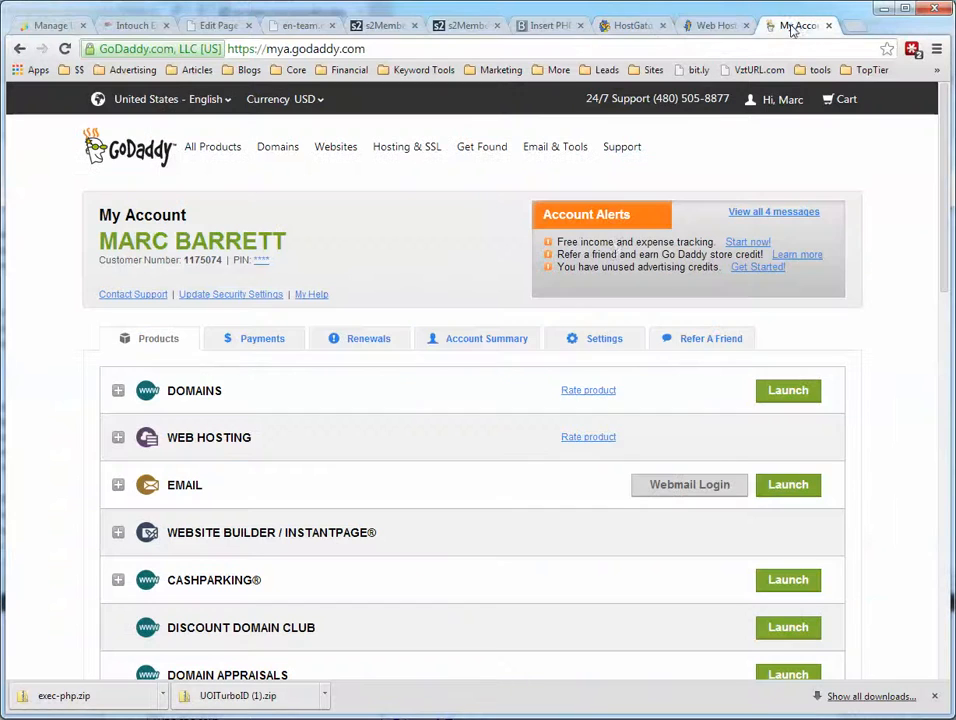
click(798, 25)
mouse_move(553, 150)
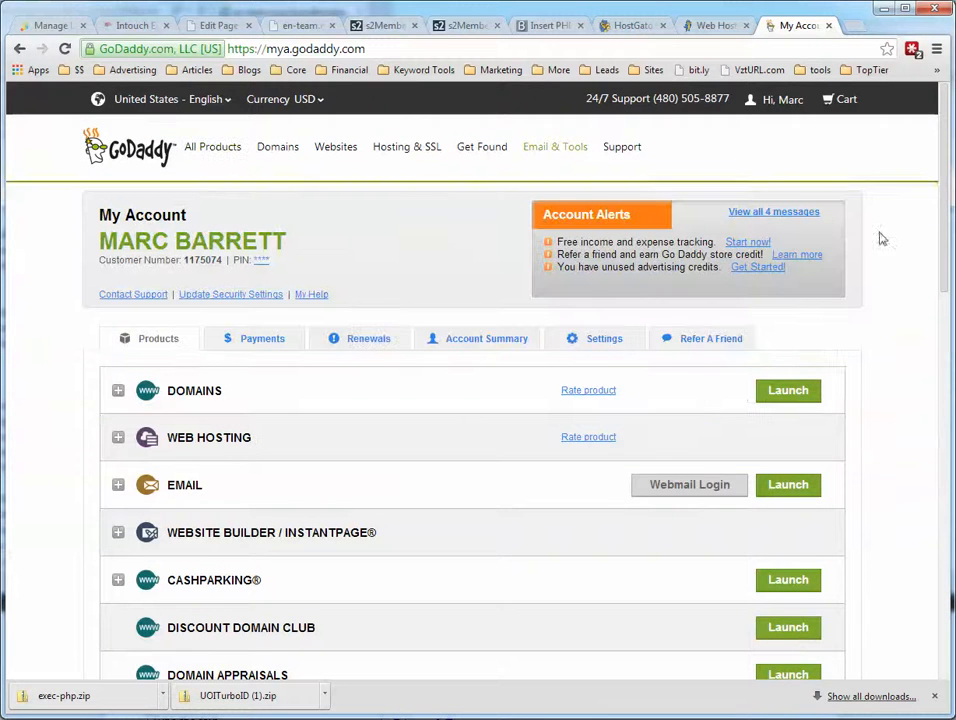
scroll(855, 432, down, 1)
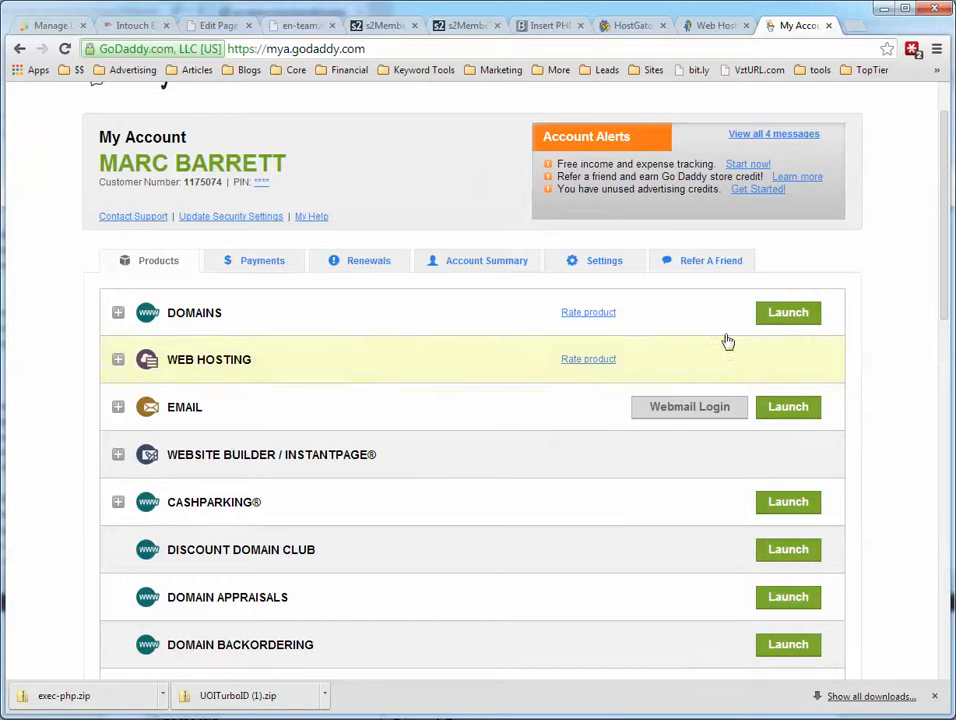
click(788, 312)
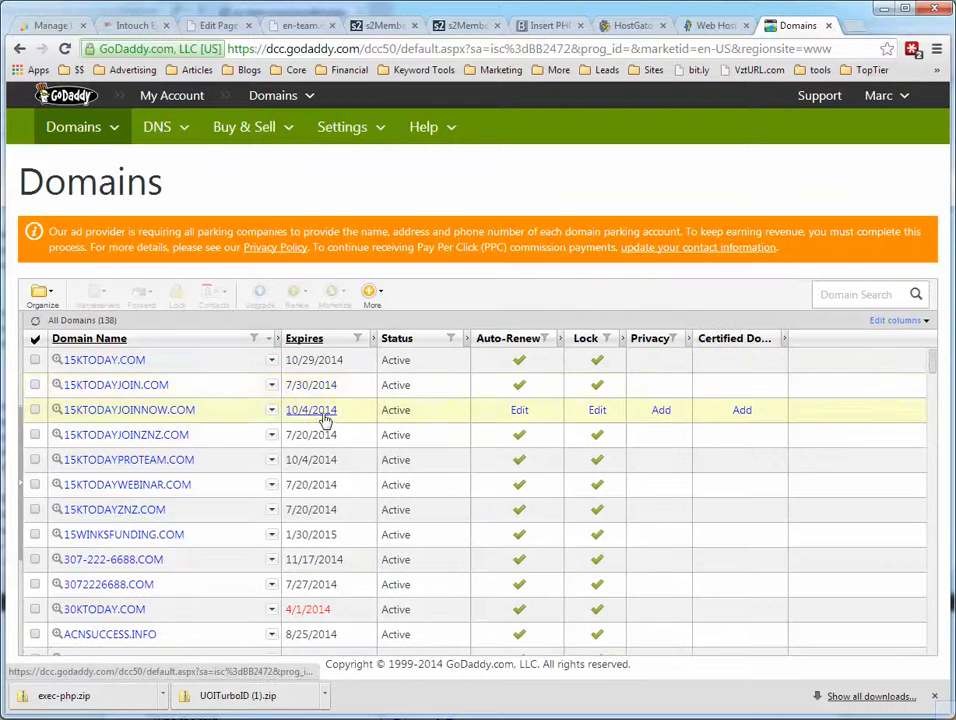
Find DOMINATEYOURDEAL.COM in the domain list and open its details
scroll(316, 405, down, 1)
scroll(314, 405, up, 1)
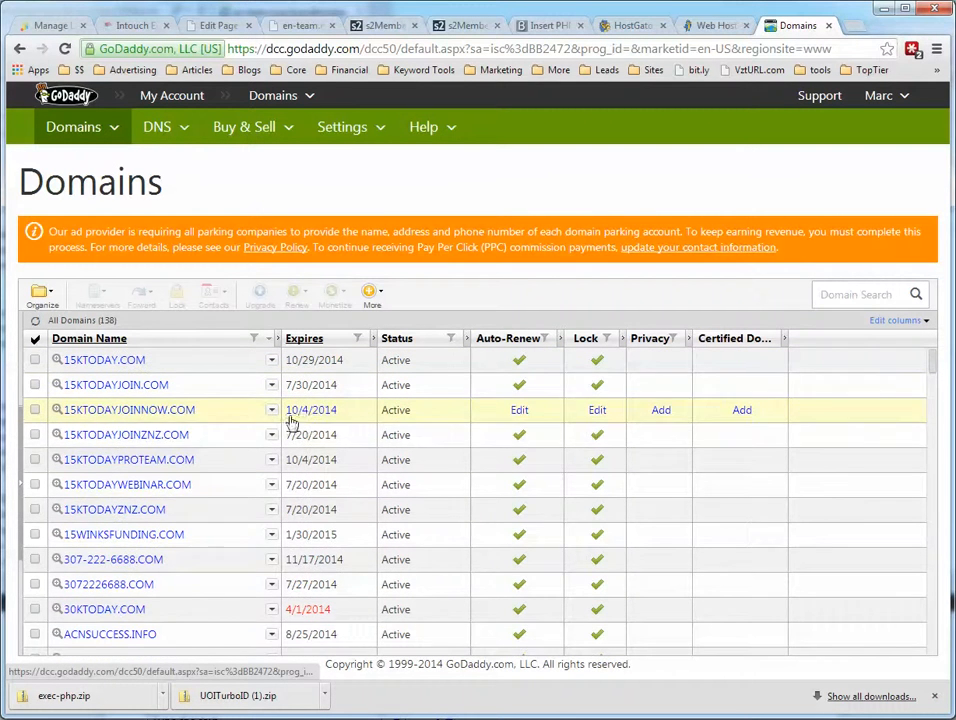
scroll(171, 431, down, 3)
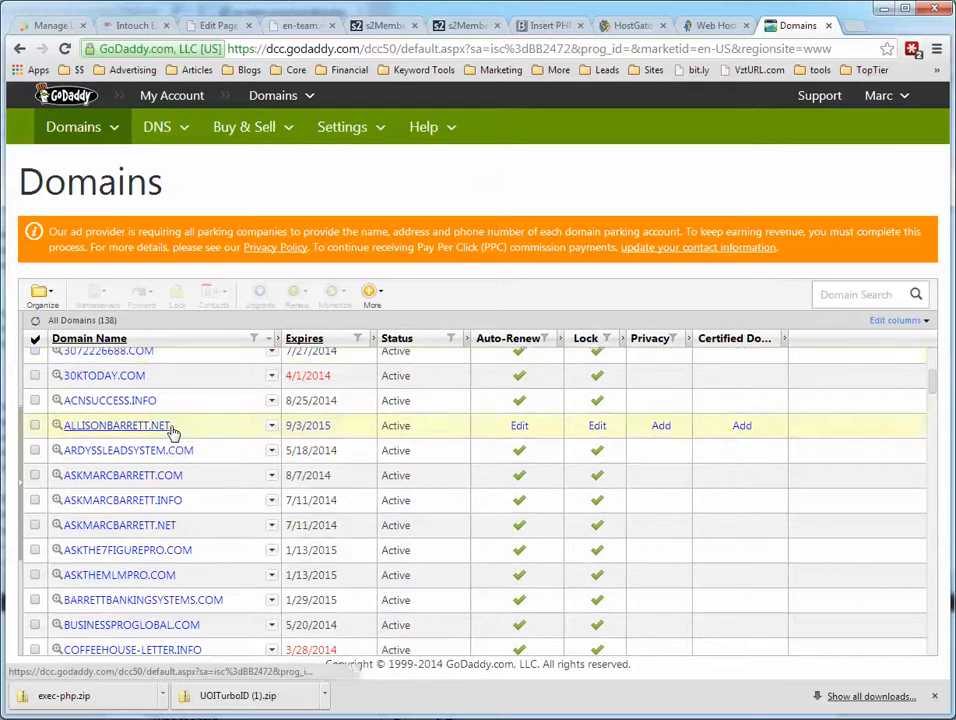
scroll(174, 430, down, 1)
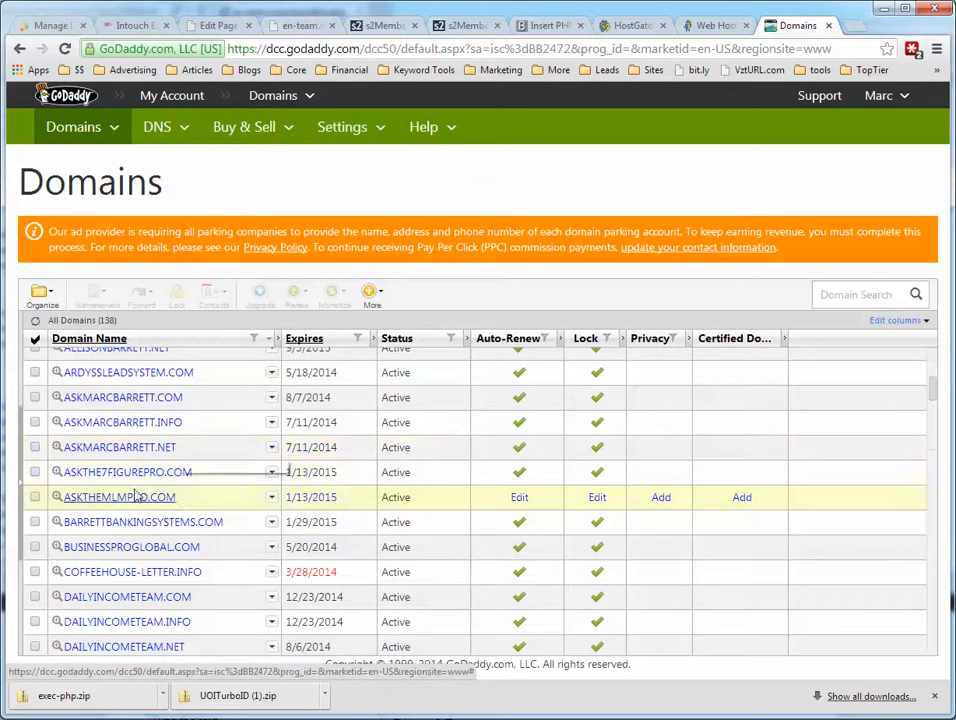
scroll(160, 490, down, 1)
scroll(232, 507, down, 1)
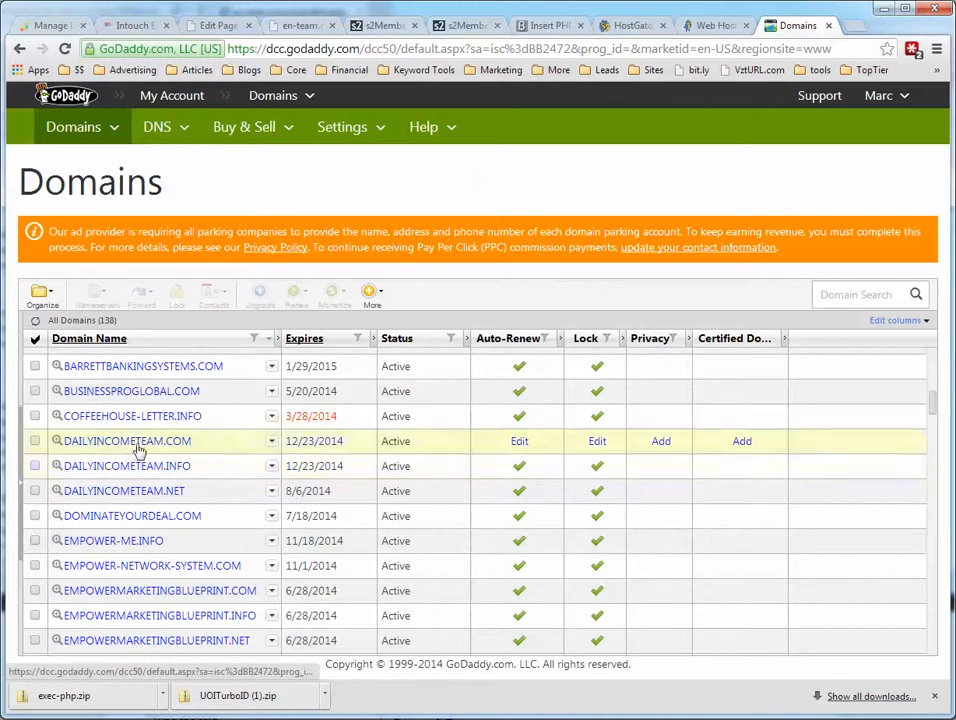
click(147, 516)
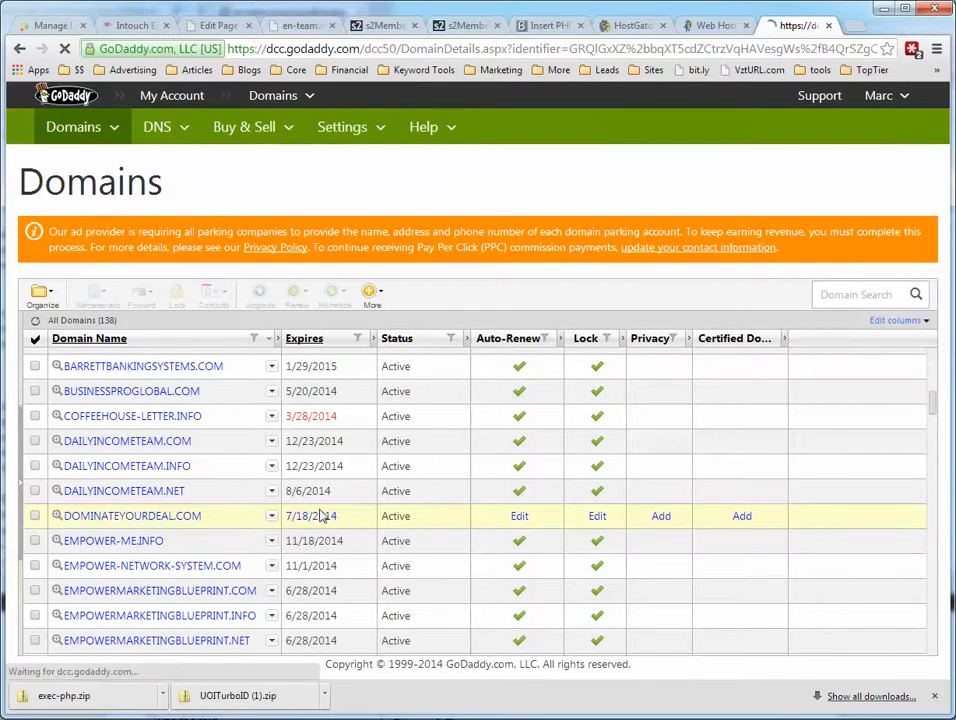
Open the domain's nameserver settings, choose the Custom setup type and open the entry form for custom nameservers
scroll(433, 458, down, 2)
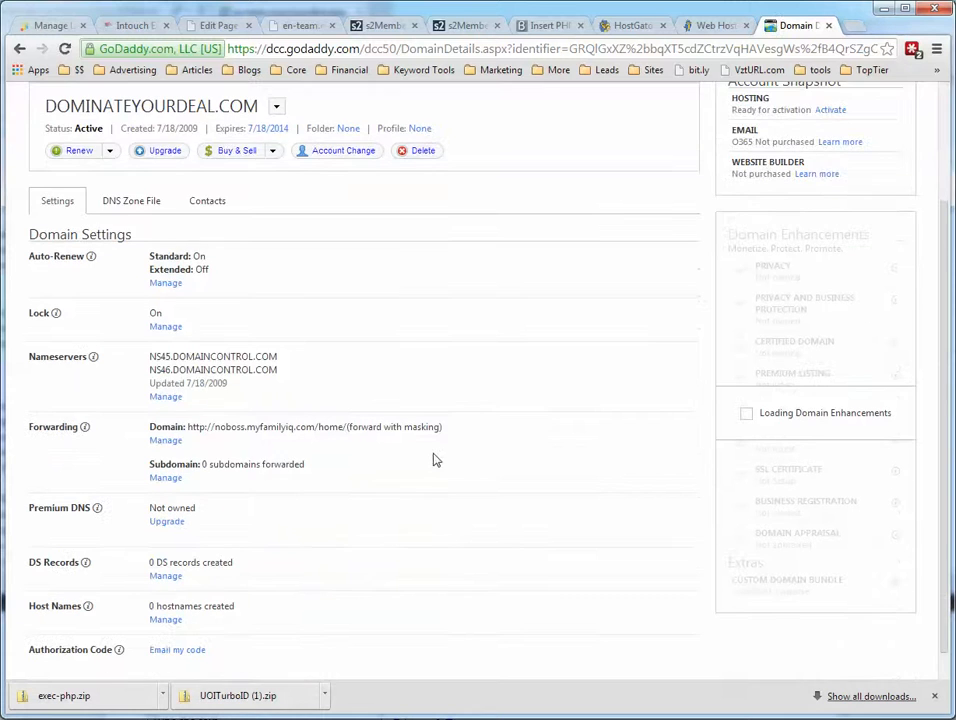
scroll(434, 456, up, 2)
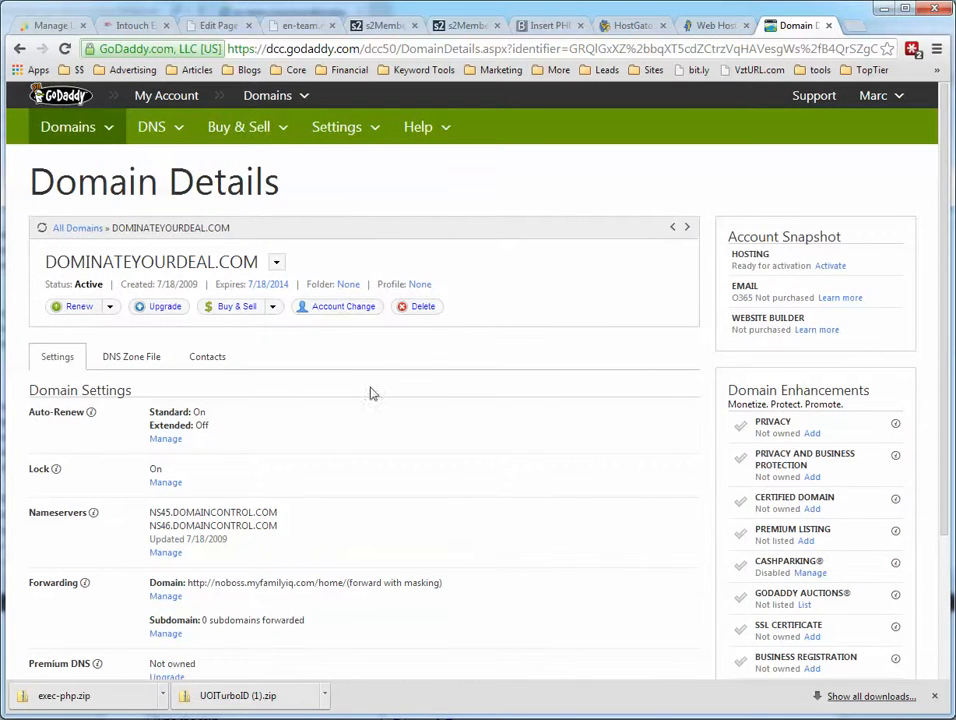
scroll(474, 341, down, 3)
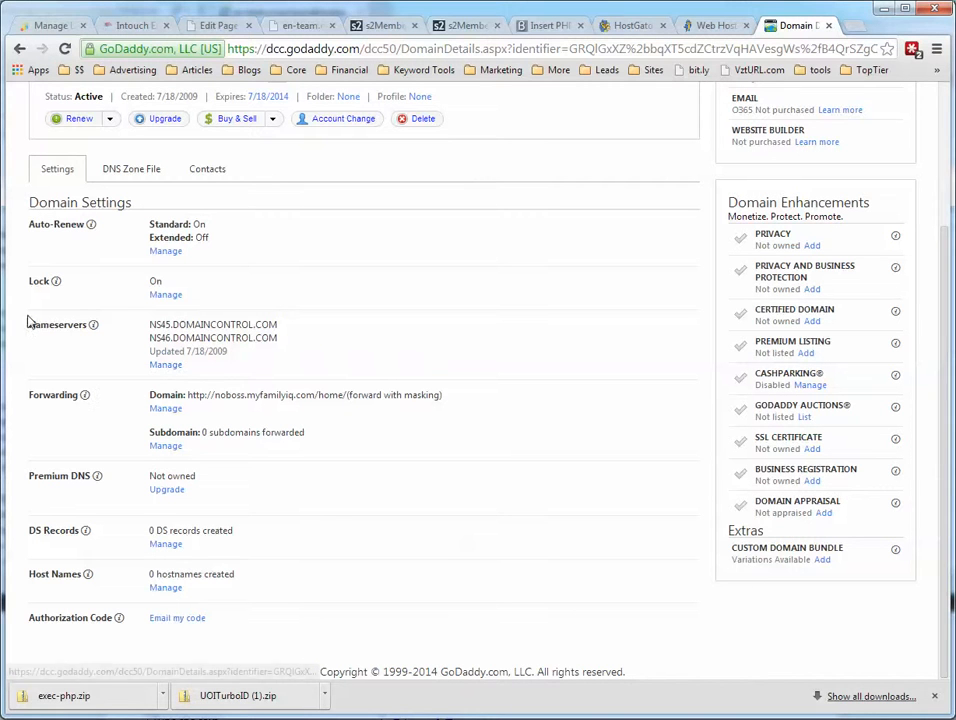
click(165, 364)
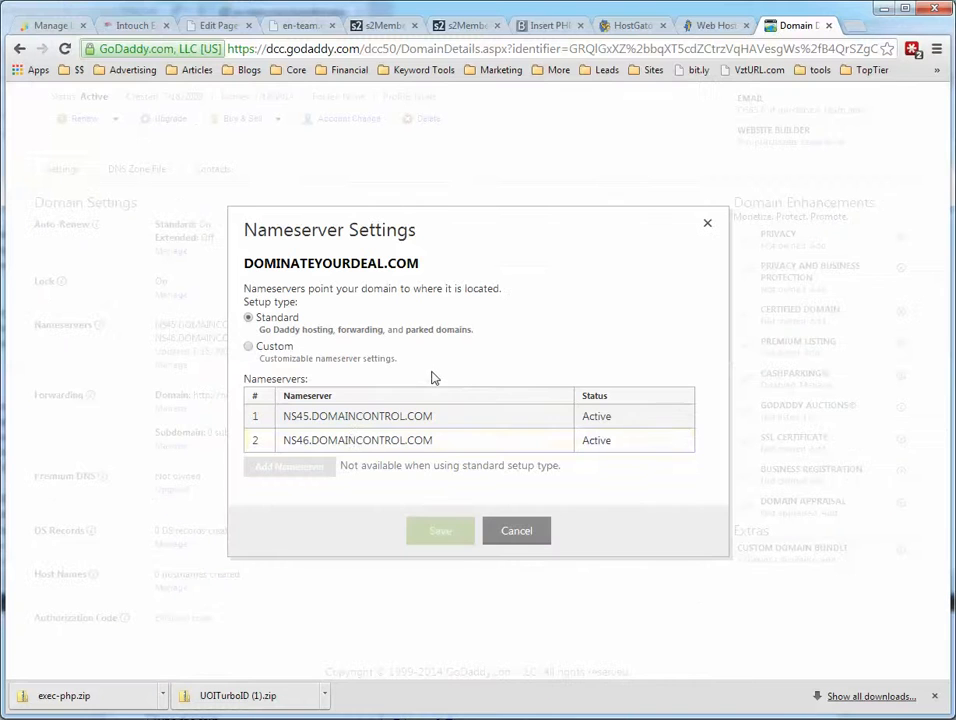
click(249, 348)
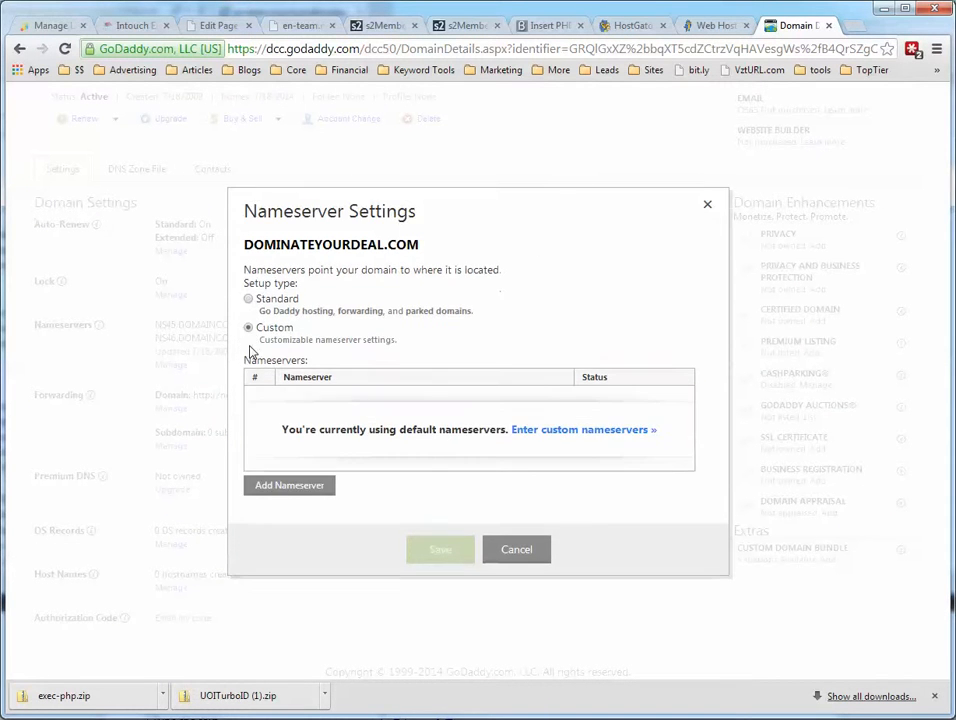
click(546, 432)
Paste the copied ns8163.hostgator.com as the first nameserver and enter ns8164.hostgator.com as the second
click(311, 288)
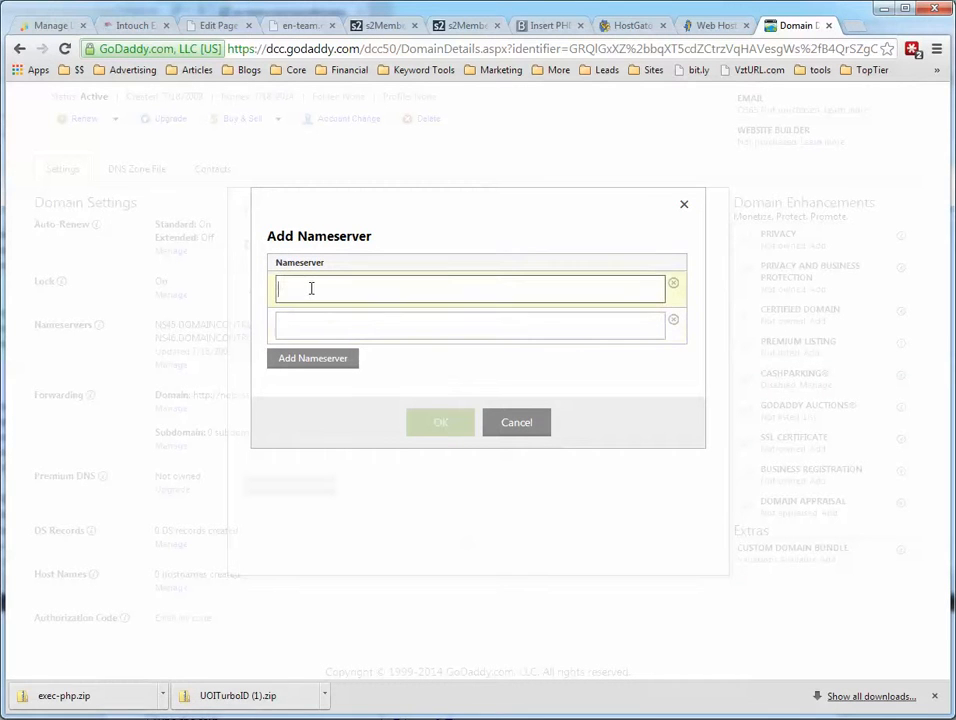
right_click(305, 284)
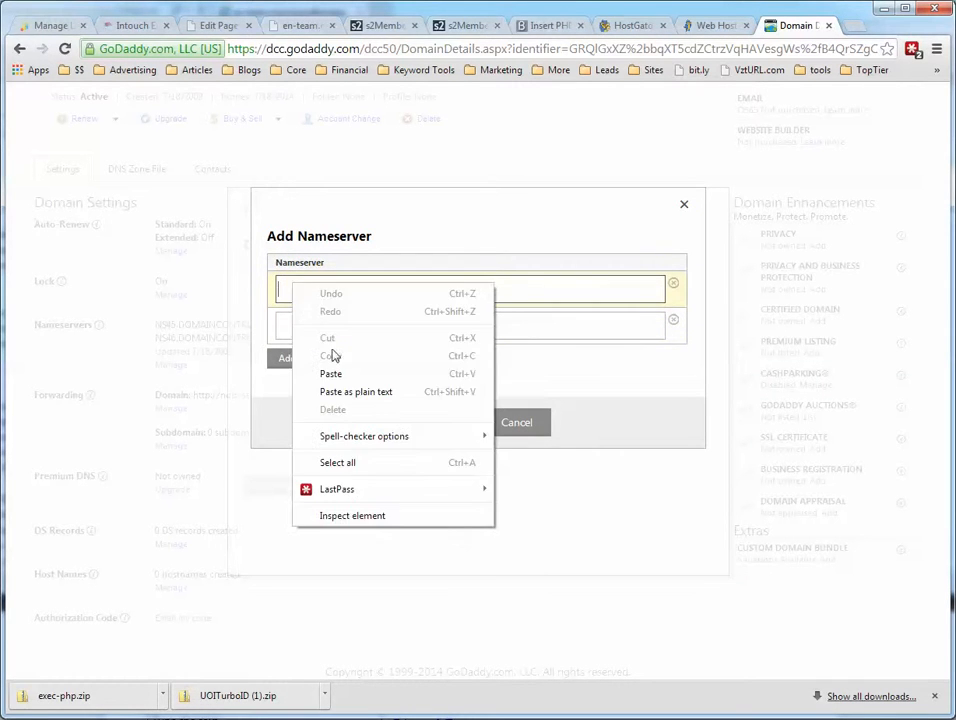
click(337, 373)
click(303, 324)
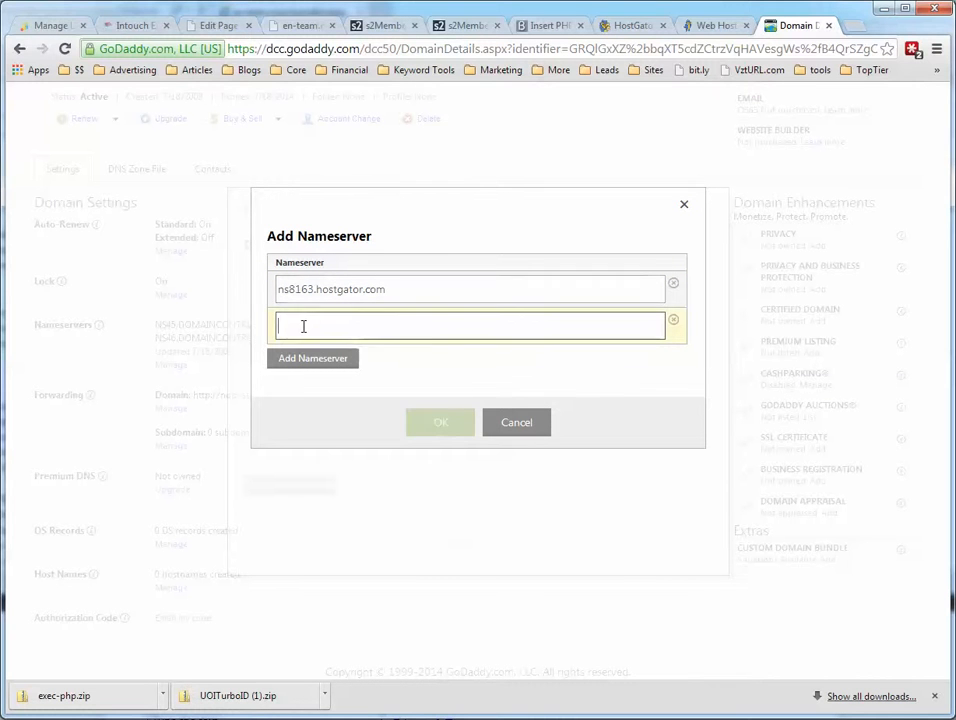
right_click(303, 324)
click(340, 416)
drag(306, 328, 312, 329)
text(4)
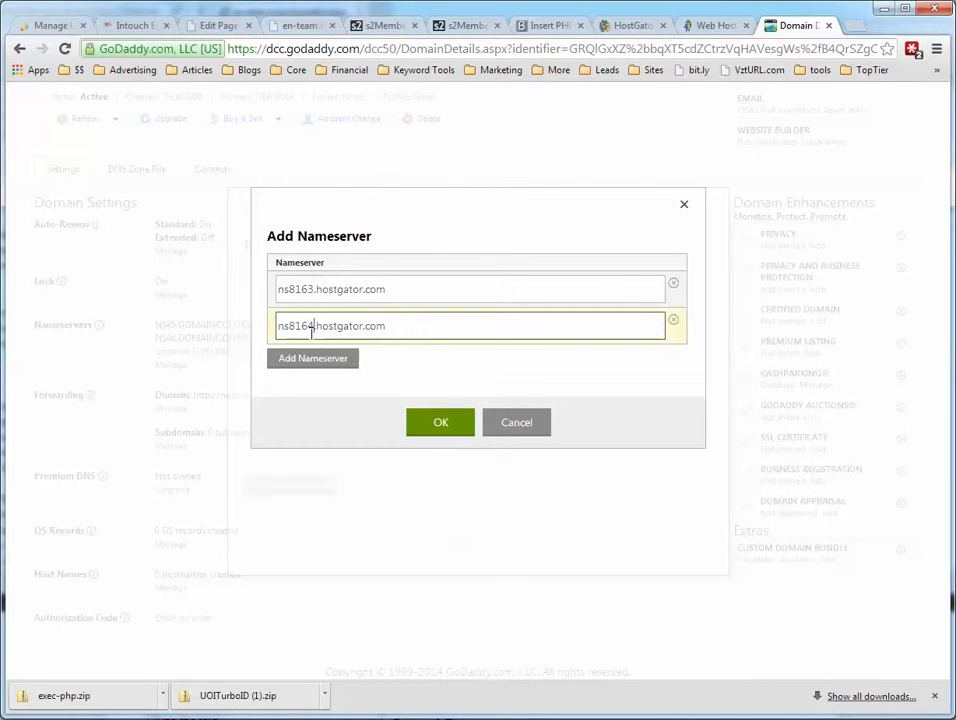
Close the custom nameserver entry form without applying the entered HostGator nameservers
click(440, 425)
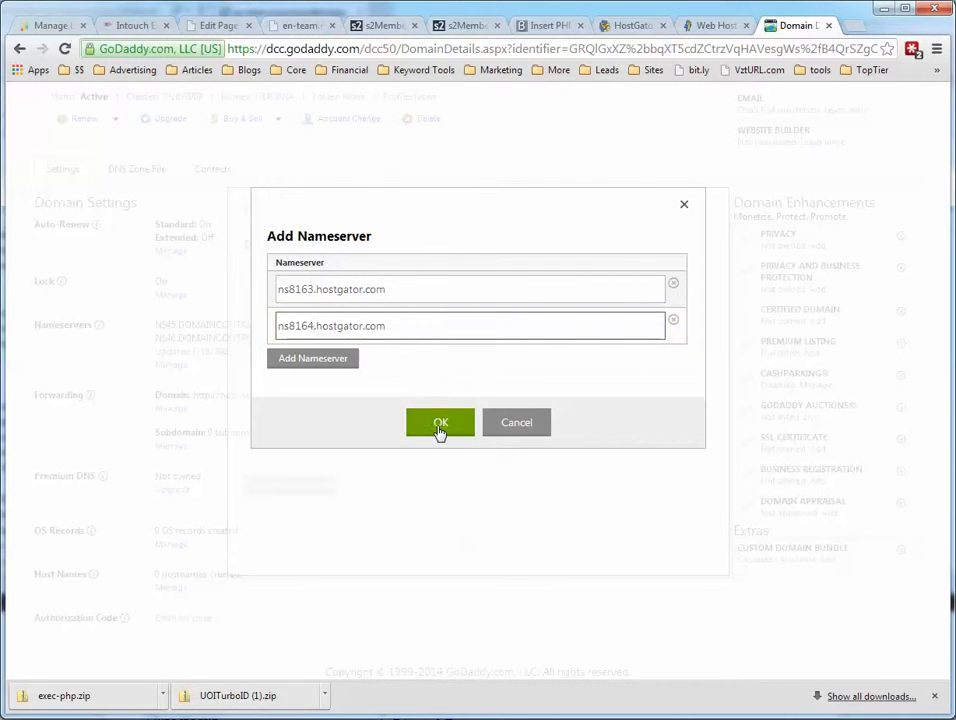
click(682, 207)
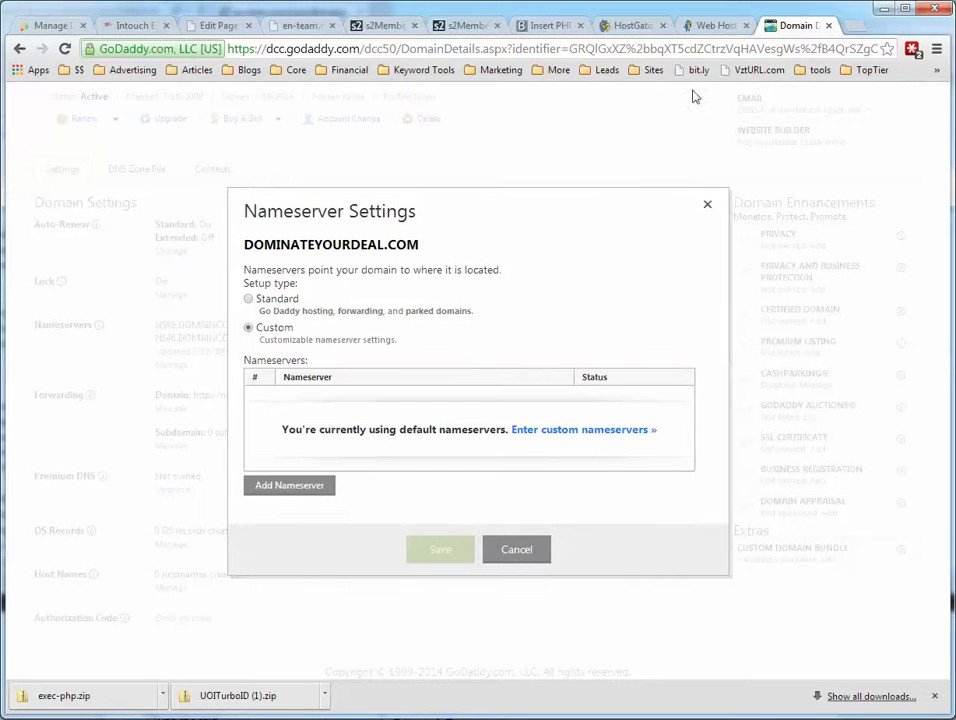
Check the HostGator shared hosting page, then switch to the HostGator control panel and locate Addon Domains in the Domains section
click(713, 26)
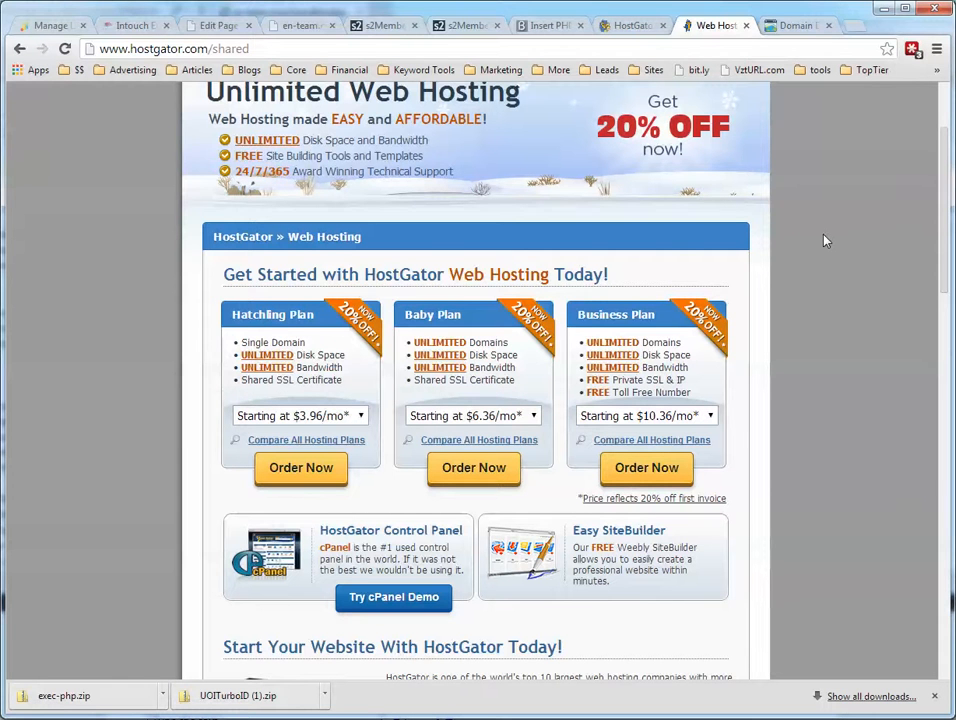
scroll(838, 242, up, 1)
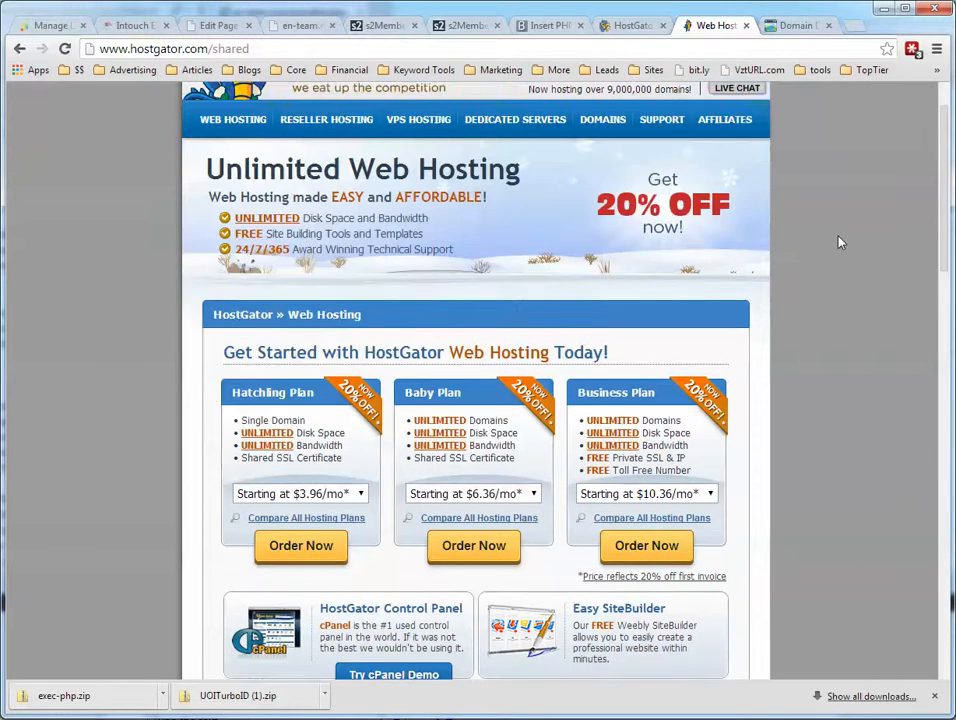
scroll(840, 242, up, 1)
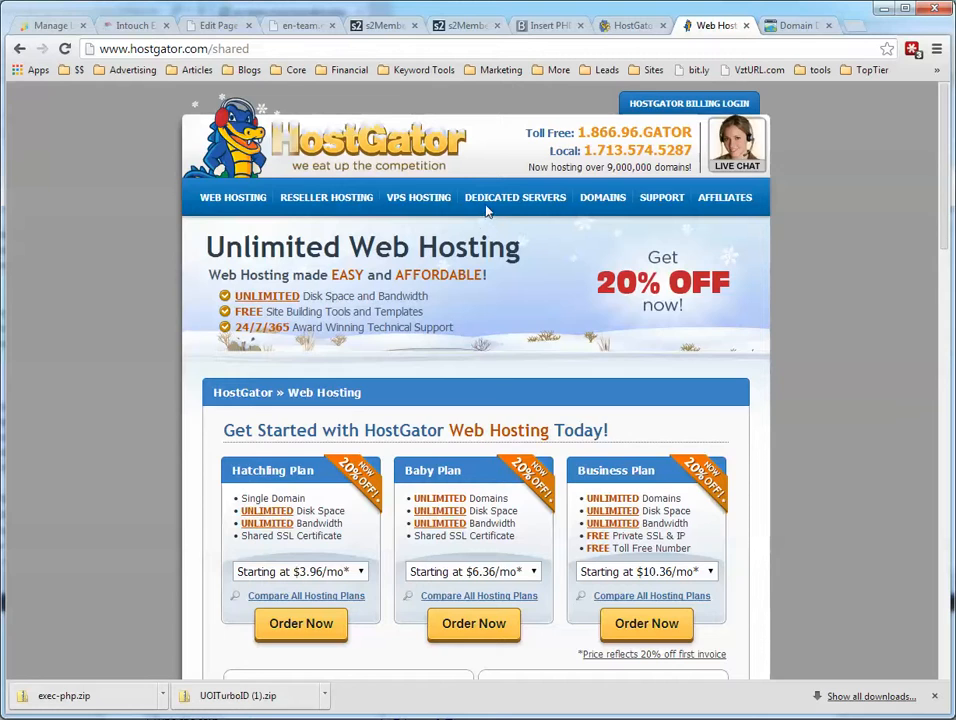
click(635, 28)
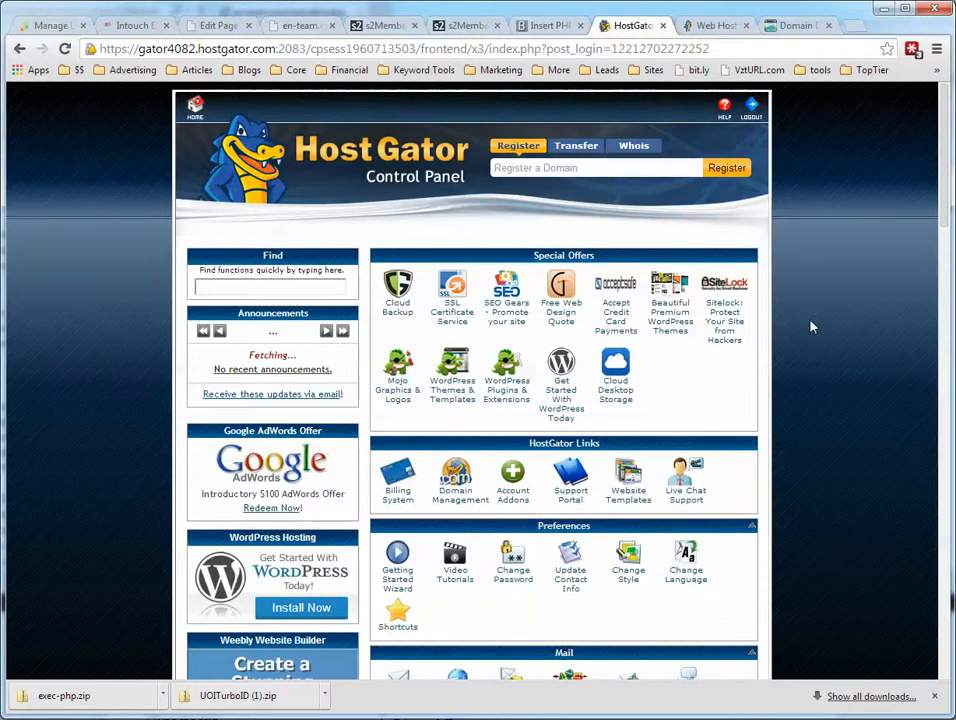
scroll(812, 327, down, 9)
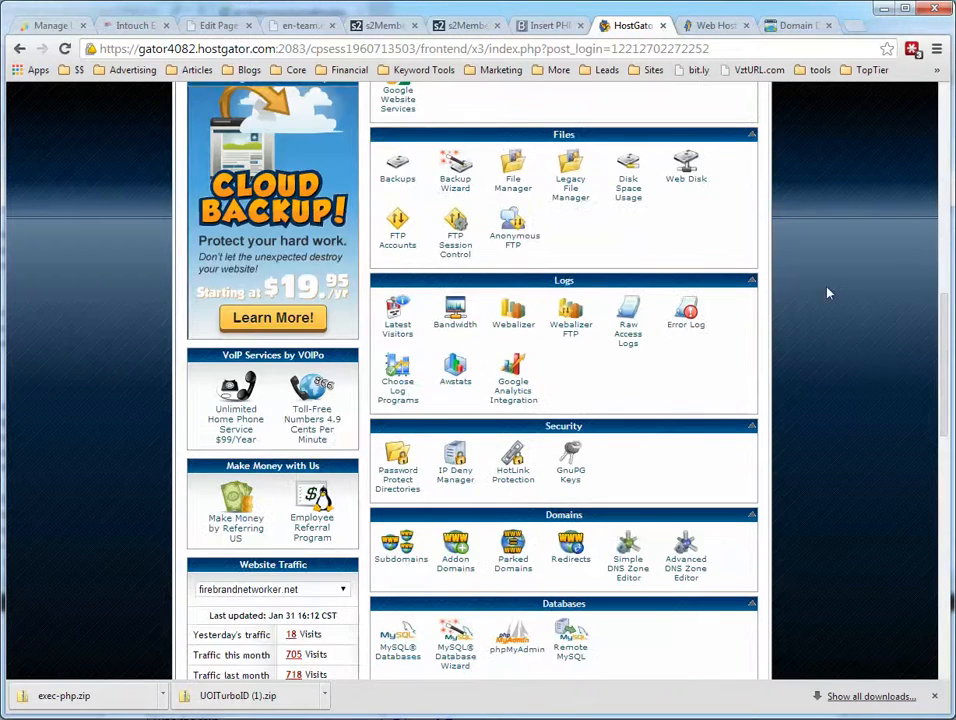
scroll(828, 293, down, 3)
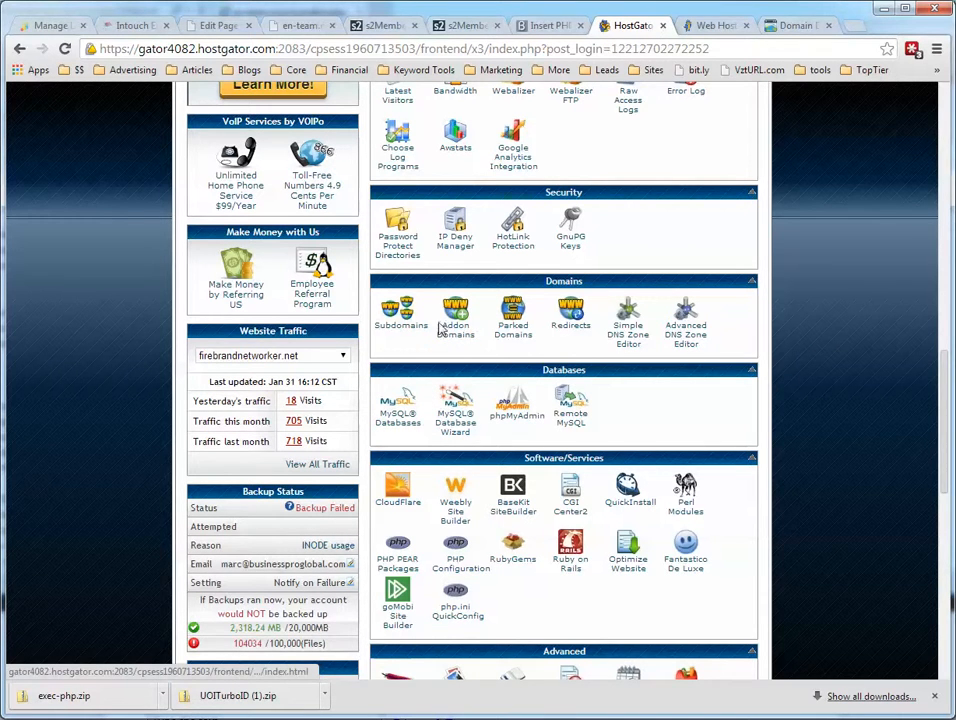
Compare the domain allowances of the Hatchling and Baby plans on the HostGator shared hosting page
click(705, 27)
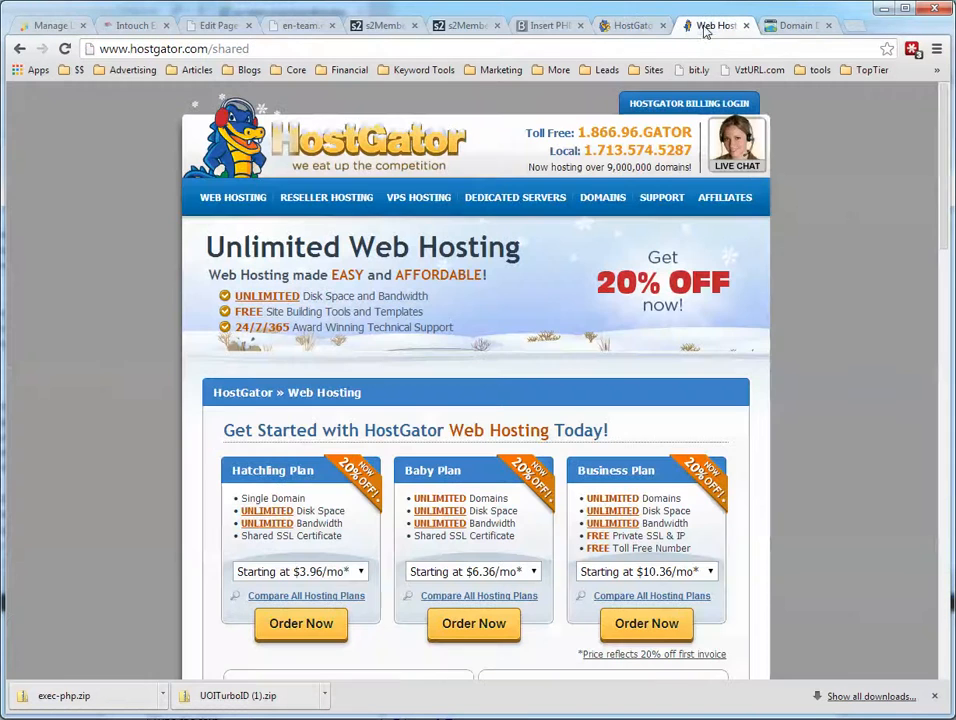
scroll(363, 209, down, 3)
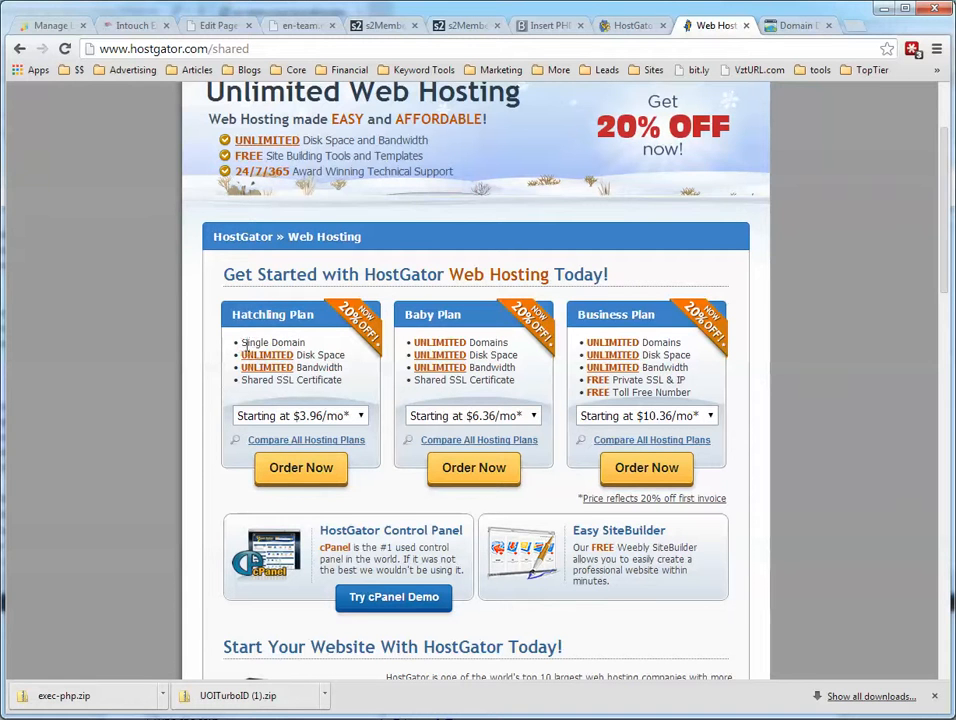
drag(240, 343, 316, 343)
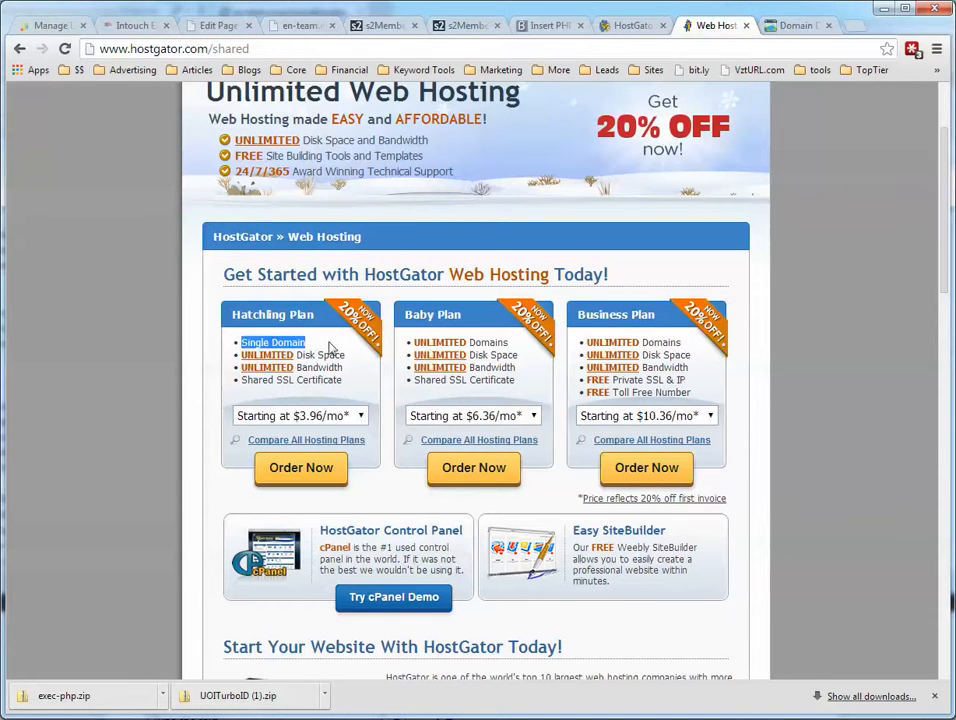
click(325, 345)
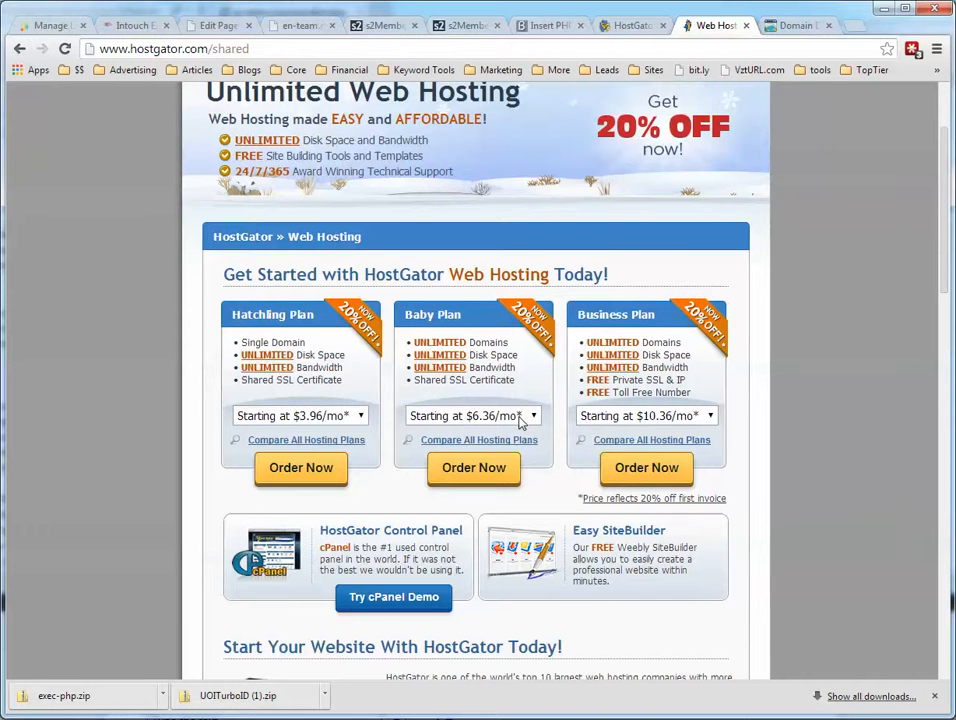
drag(416, 343, 469, 343)
click(516, 349)
Return to the HostGator control panel and open Addon Domains from the Domains section
click(634, 26)
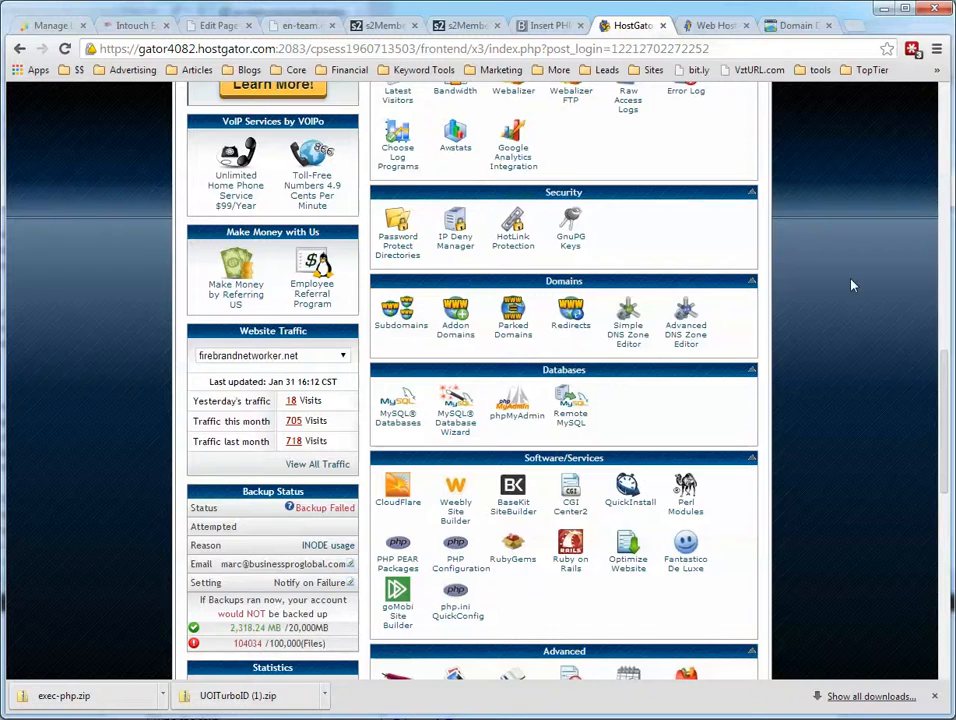
scroll(855, 282, down, 1)
scroll(892, 296, up, 10)
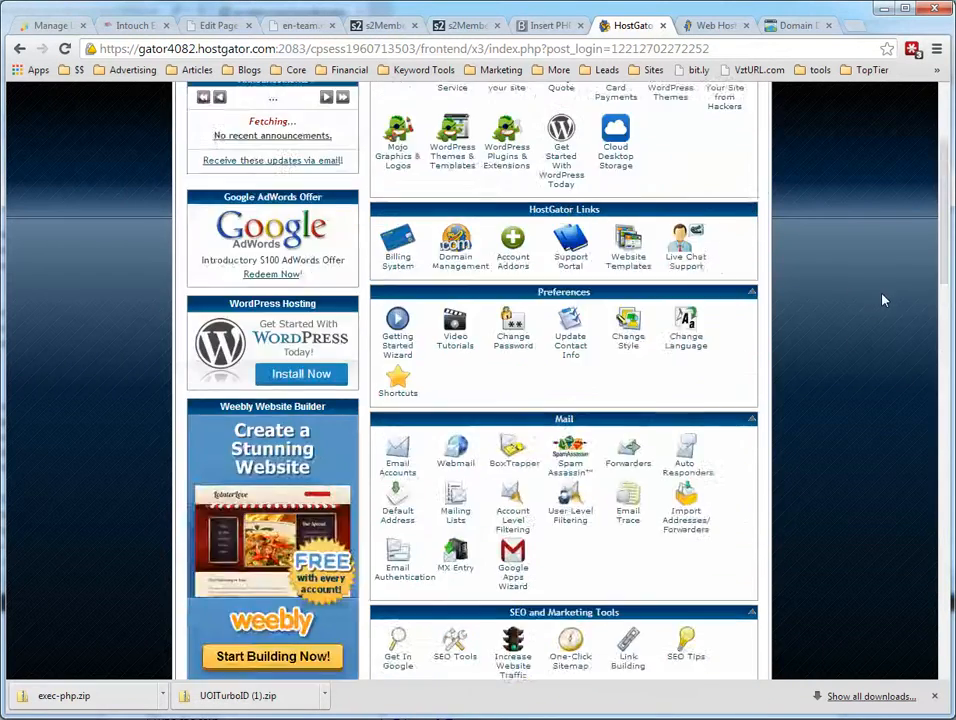
scroll(873, 273, down, 10)
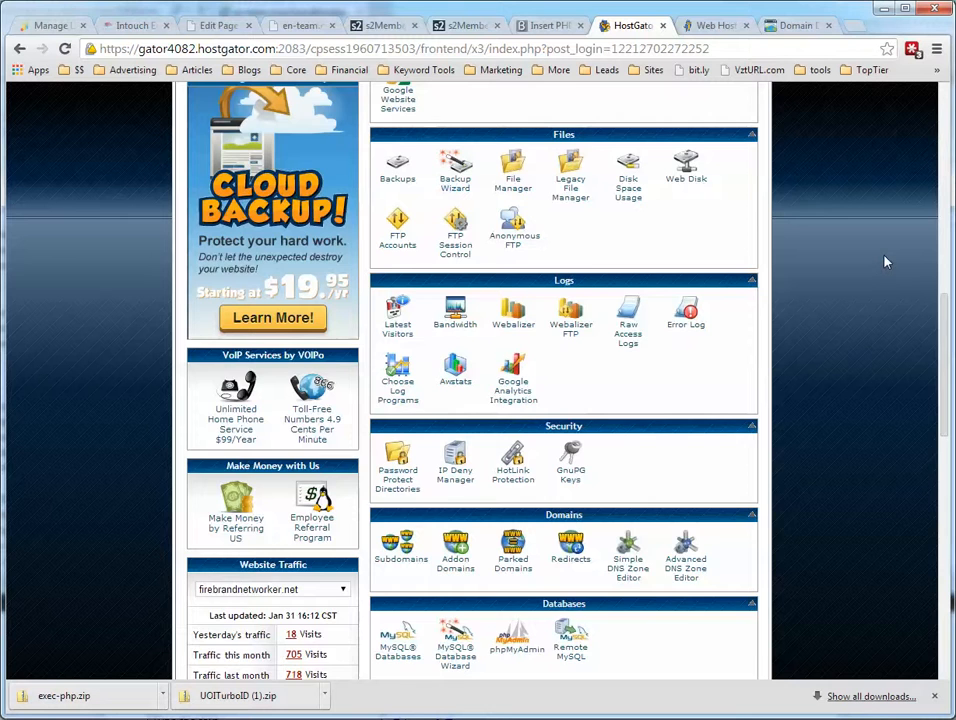
scroll(884, 262, down, 3)
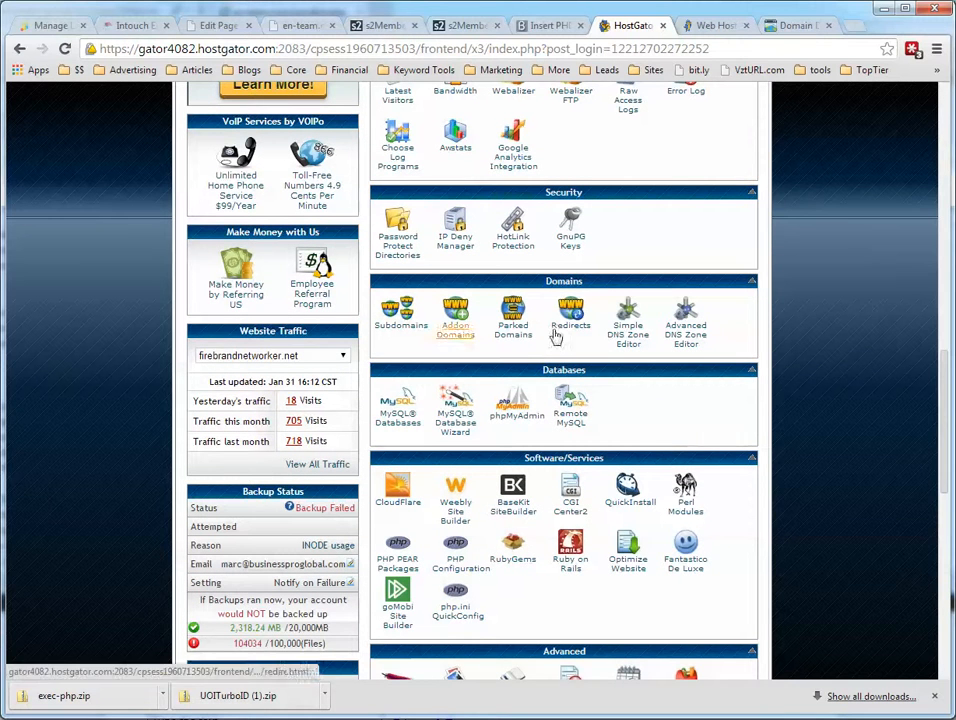
click(453, 328)
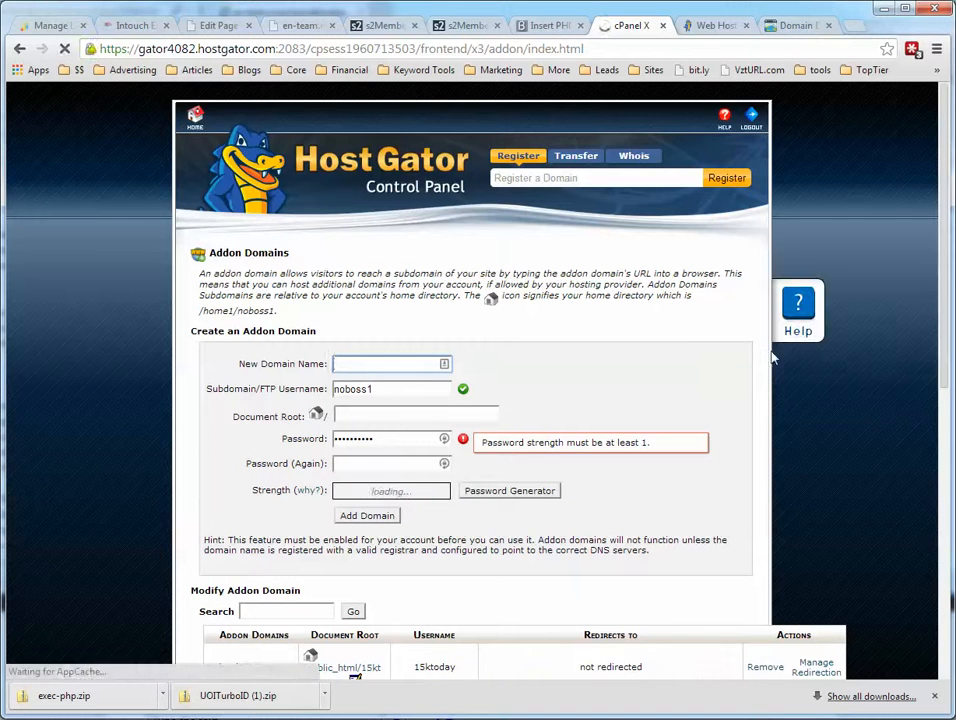
Enter a sample .com domain as the new domain name in the addon domain form
scroll(358, 339, down, 1)
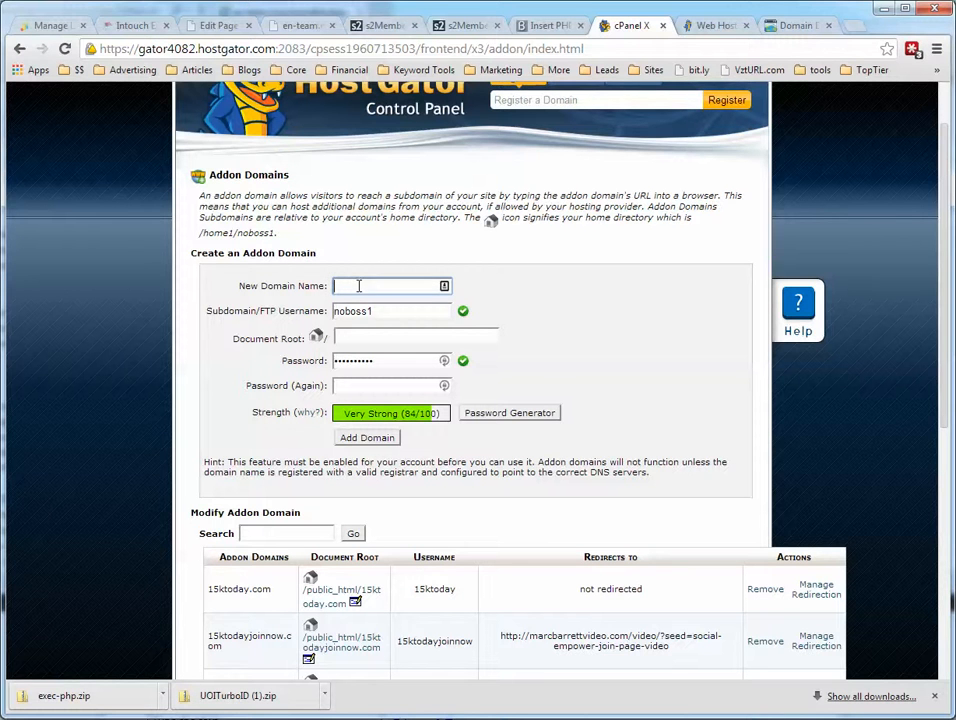
text(mar)
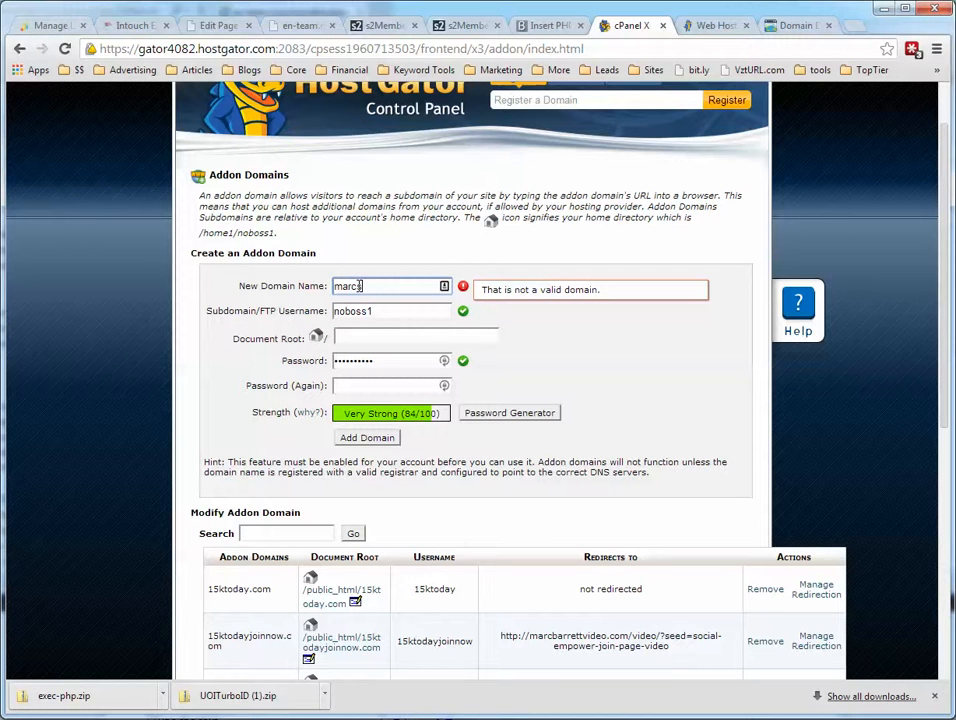
text(csbiz.com)
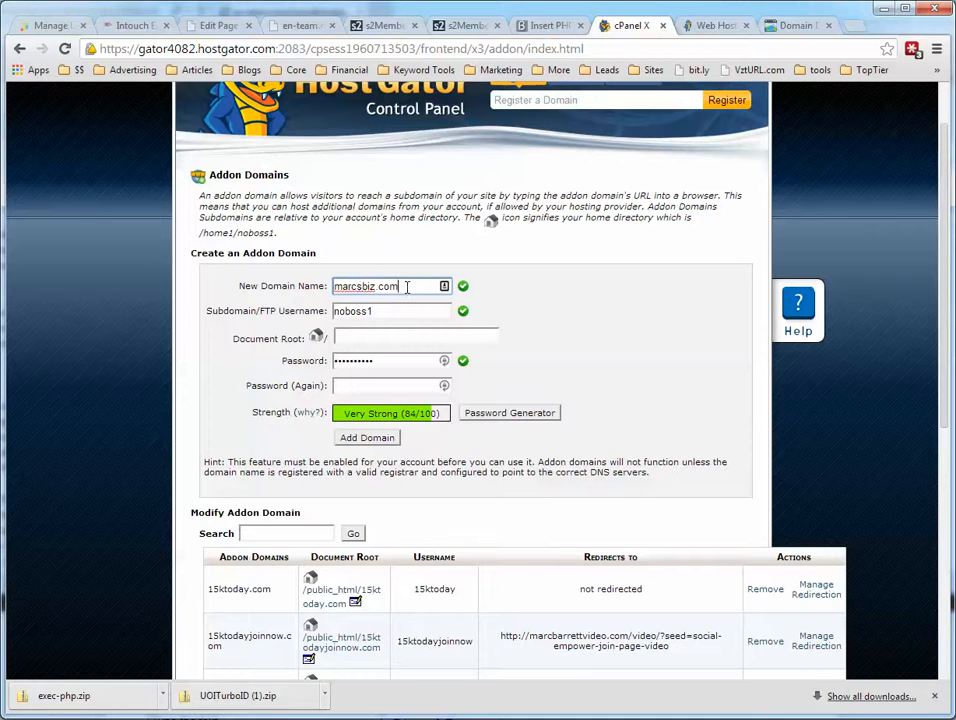
Replace the new domain name with dominateyourdeal.com and let the form fill in the FTP username and document root
drag(410, 287, 333, 290)
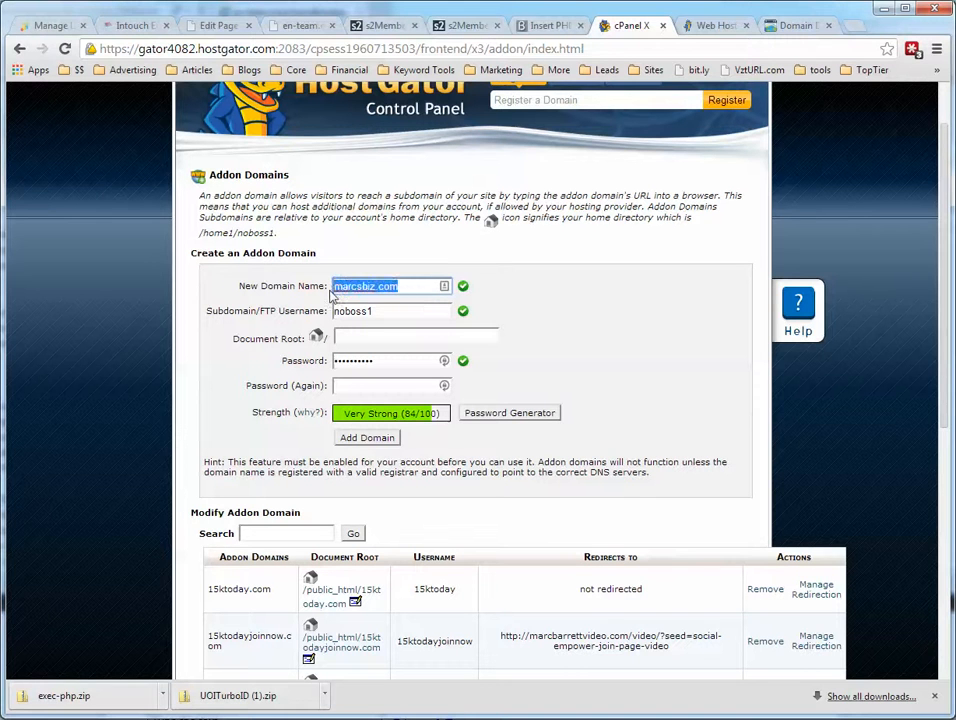
text(dominate)
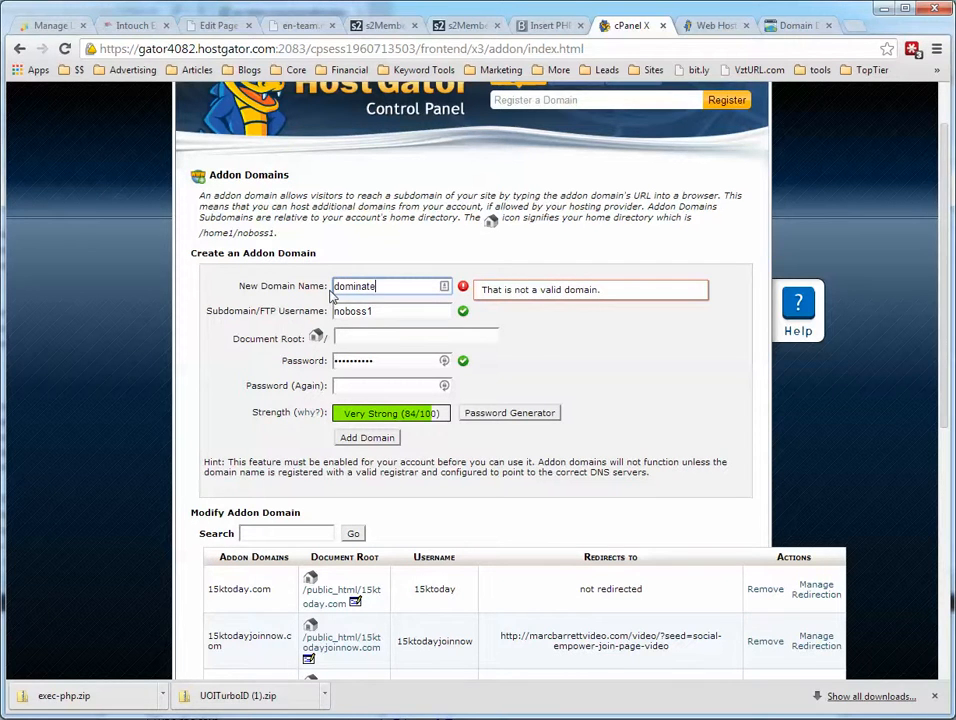
text(yourdeal.com)
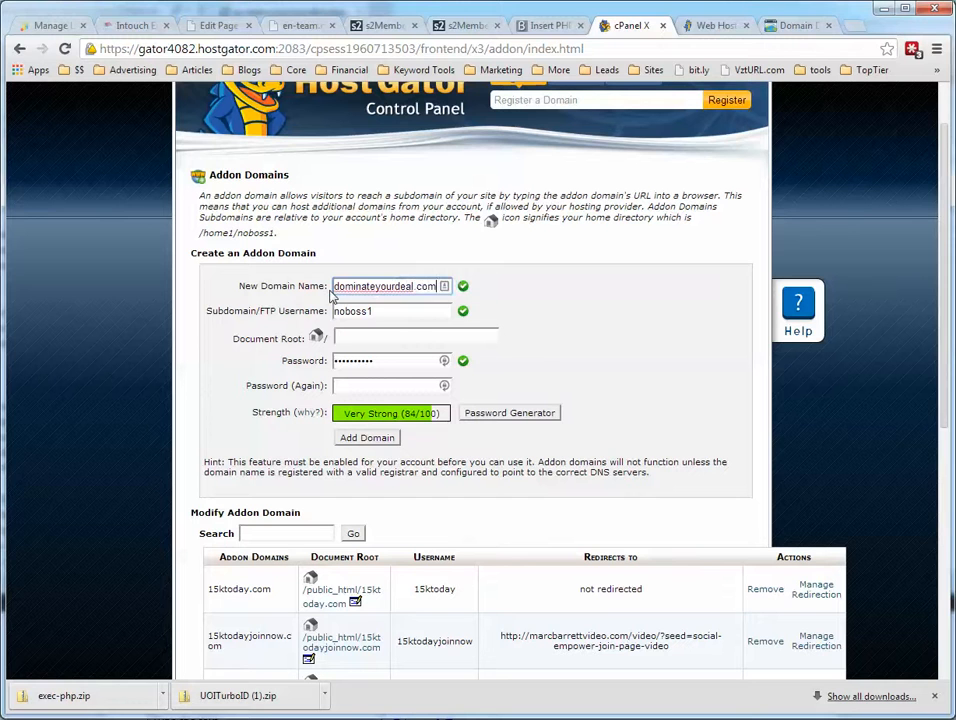
key(Tab)
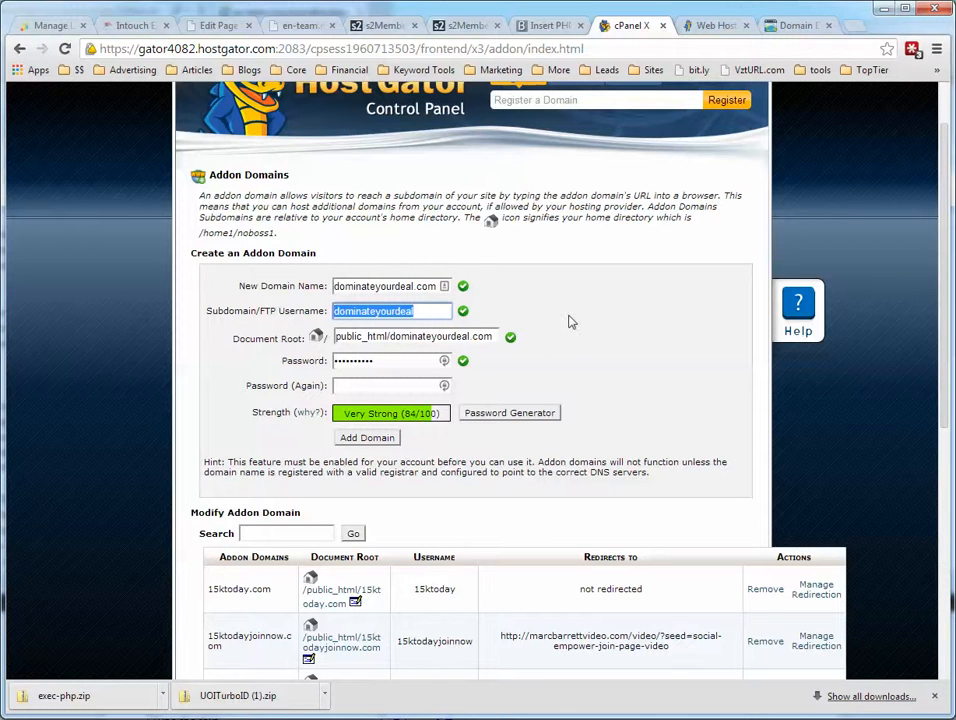
Review the addon domain form's domain name, FTP username and password fields
click(437, 288)
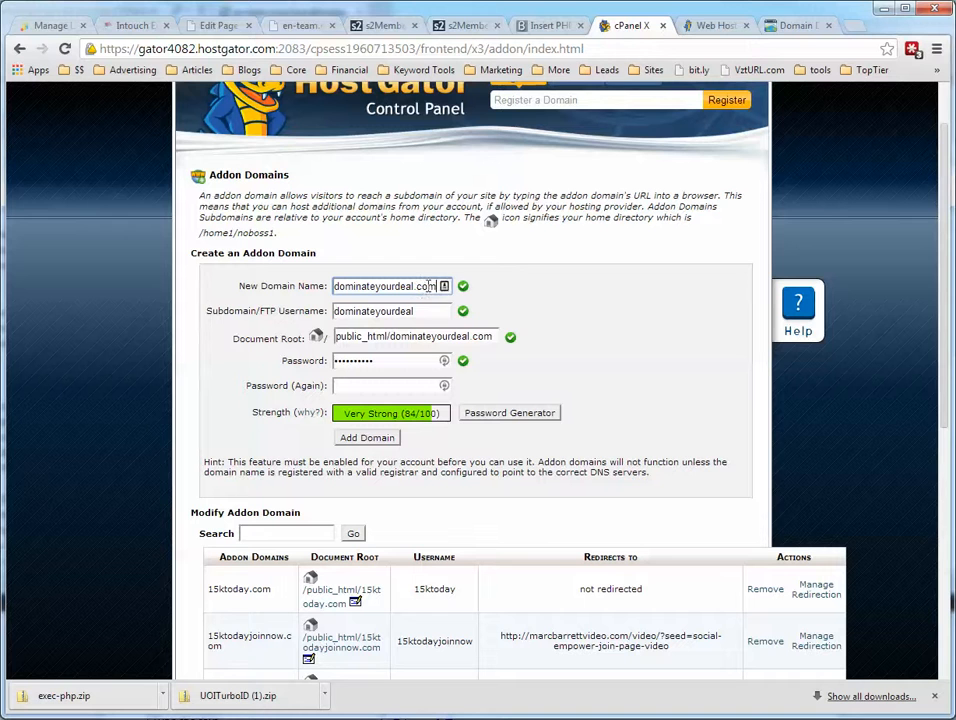
key(Tab)
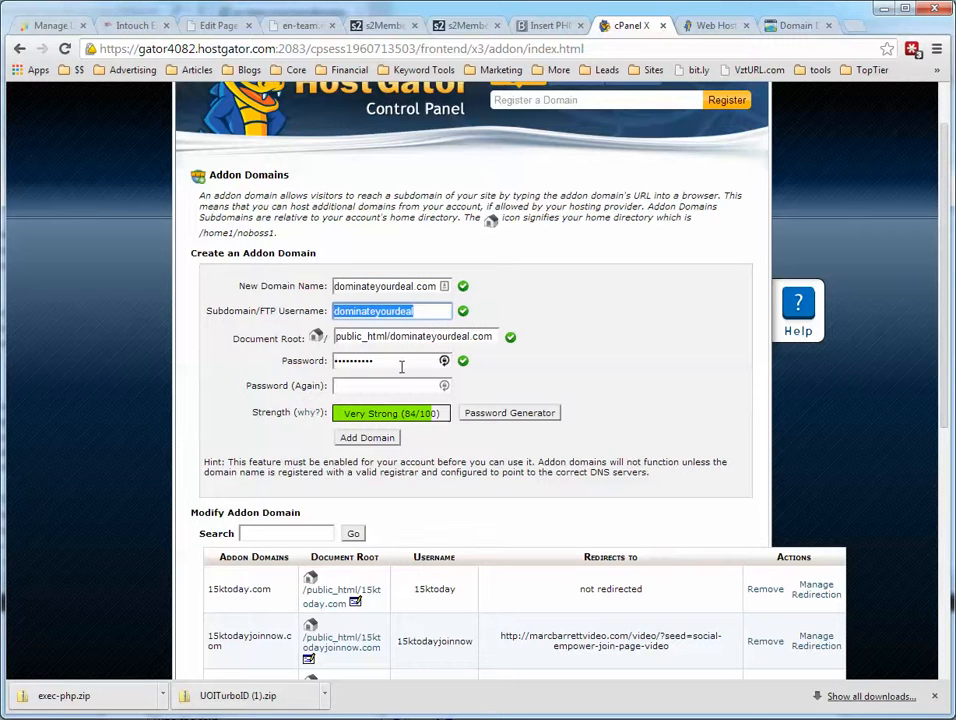
drag(396, 365, 317, 371)
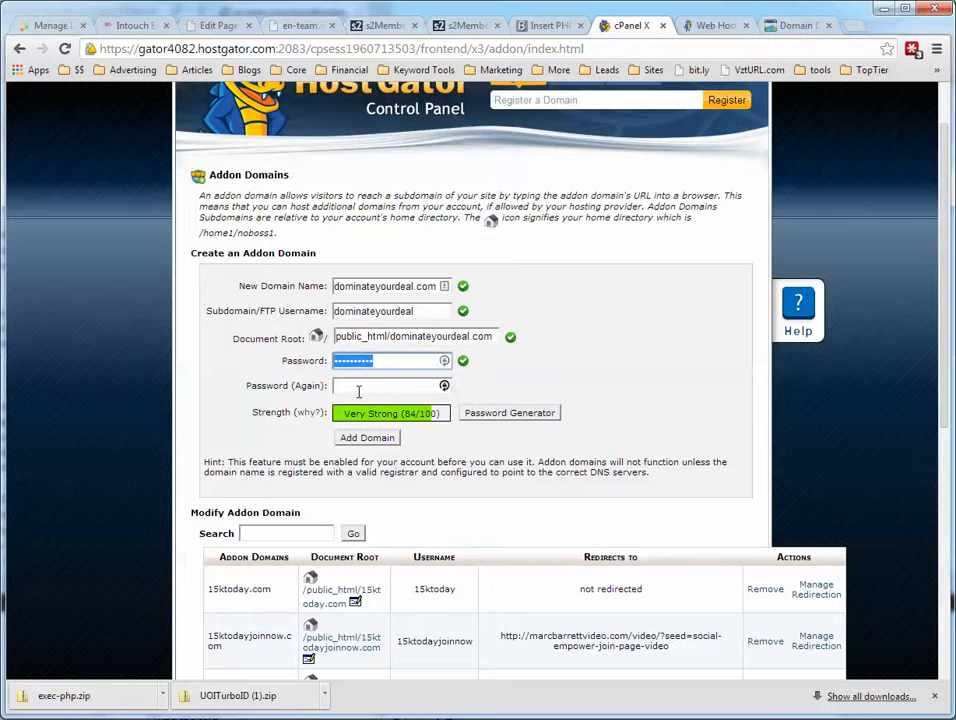
scroll(589, 390, down, 1)
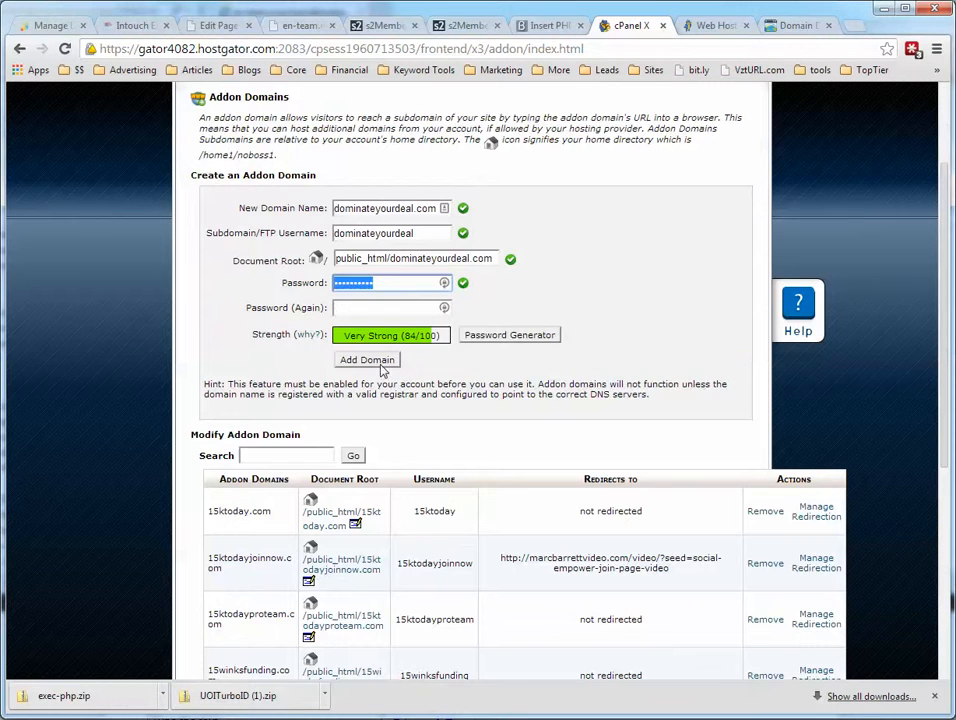
scroll(674, 372, up, 2)
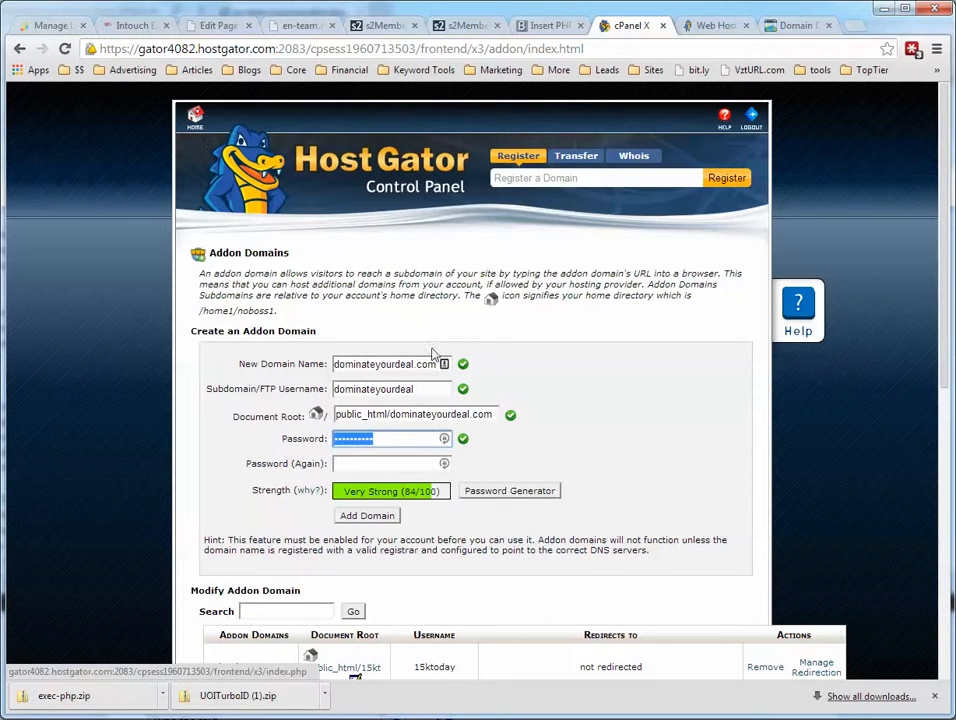
Return to the control panel's home page and examine the name servers under Account Information
click(196, 128)
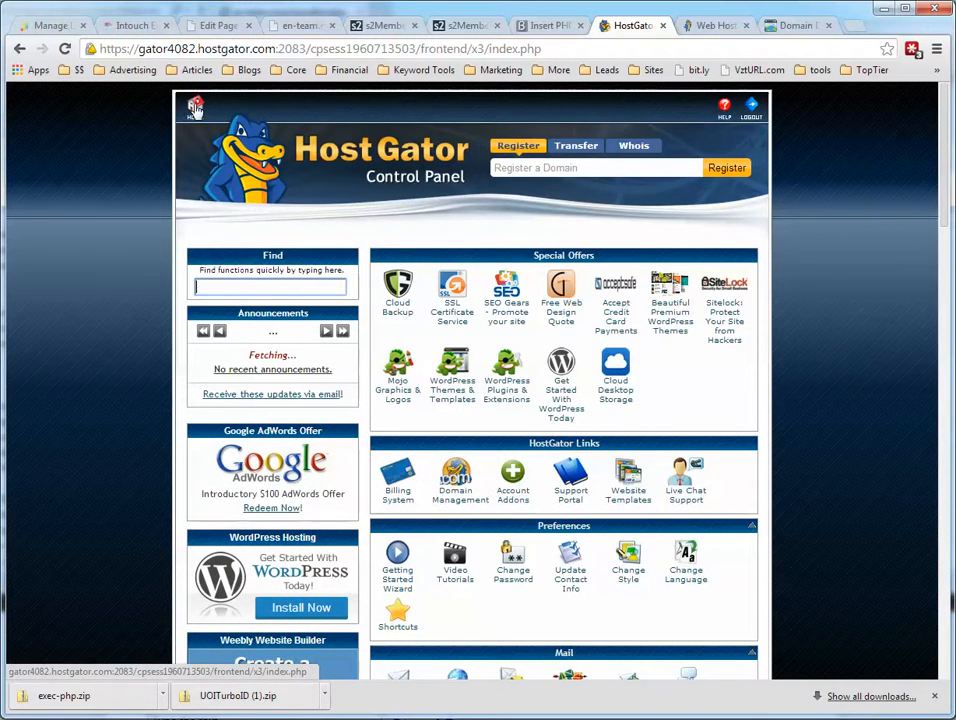
scroll(752, 378, down, 3)
scroll(754, 387, down, 2)
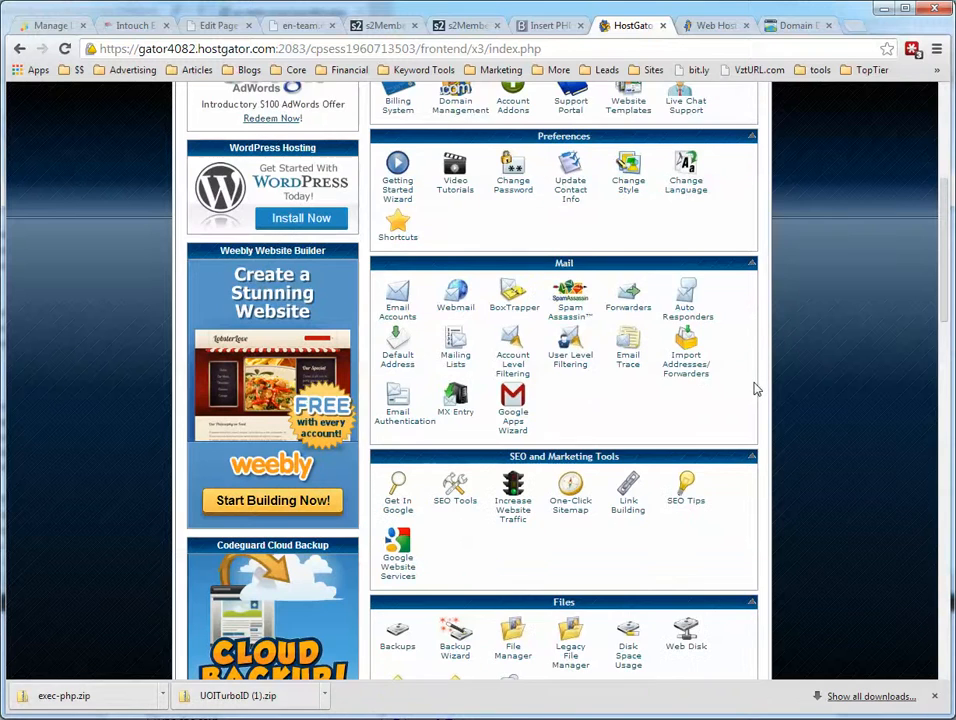
scroll(756, 389, down, 3)
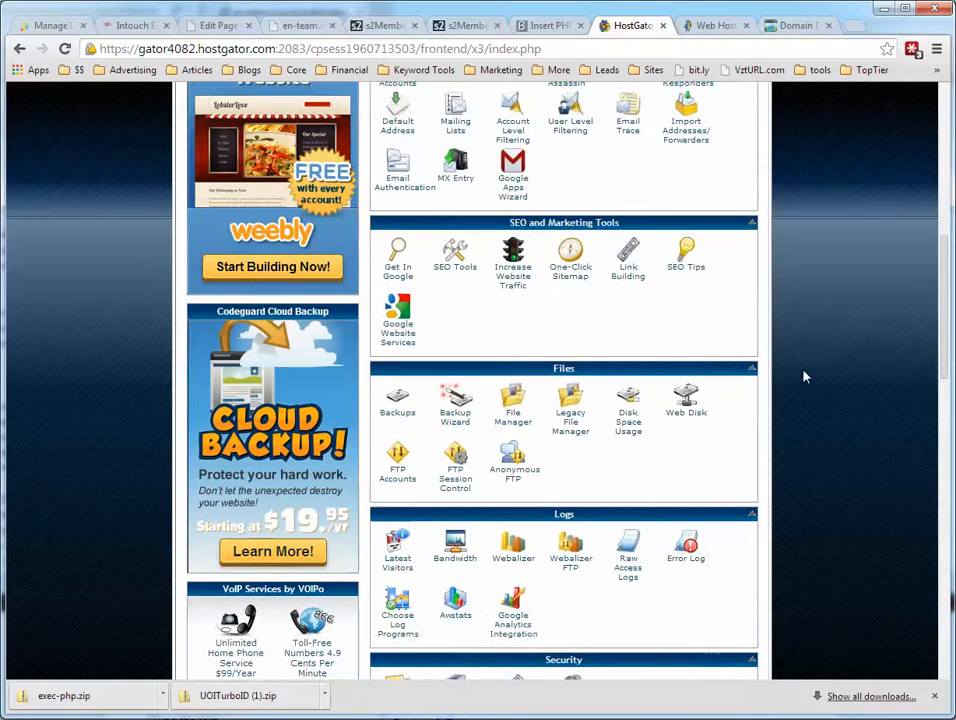
scroll(815, 368, down, 1)
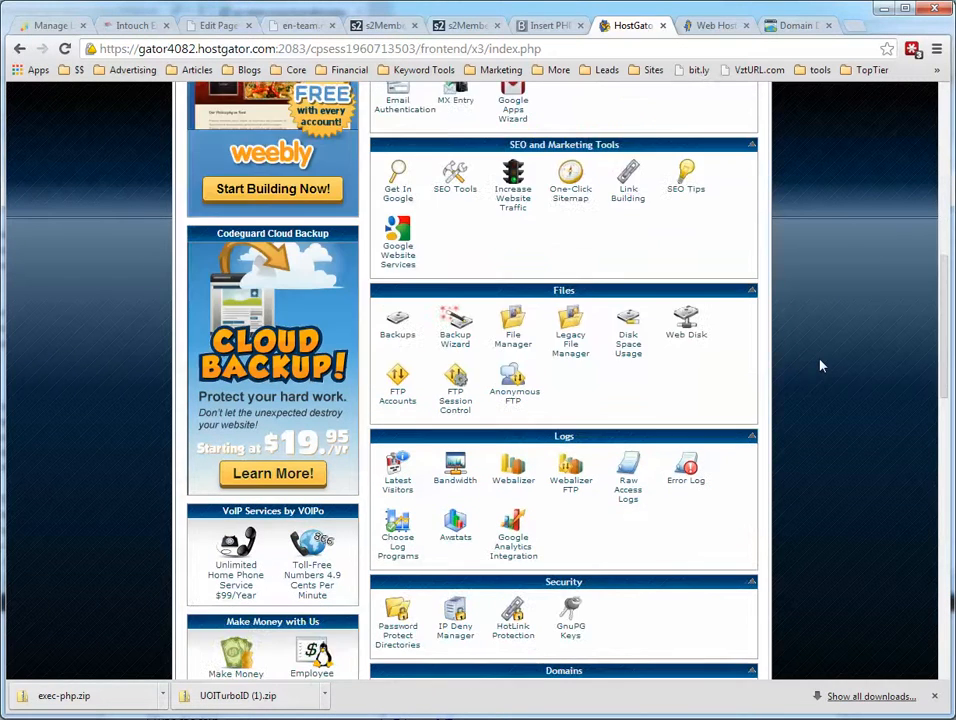
scroll(821, 365, down, 3)
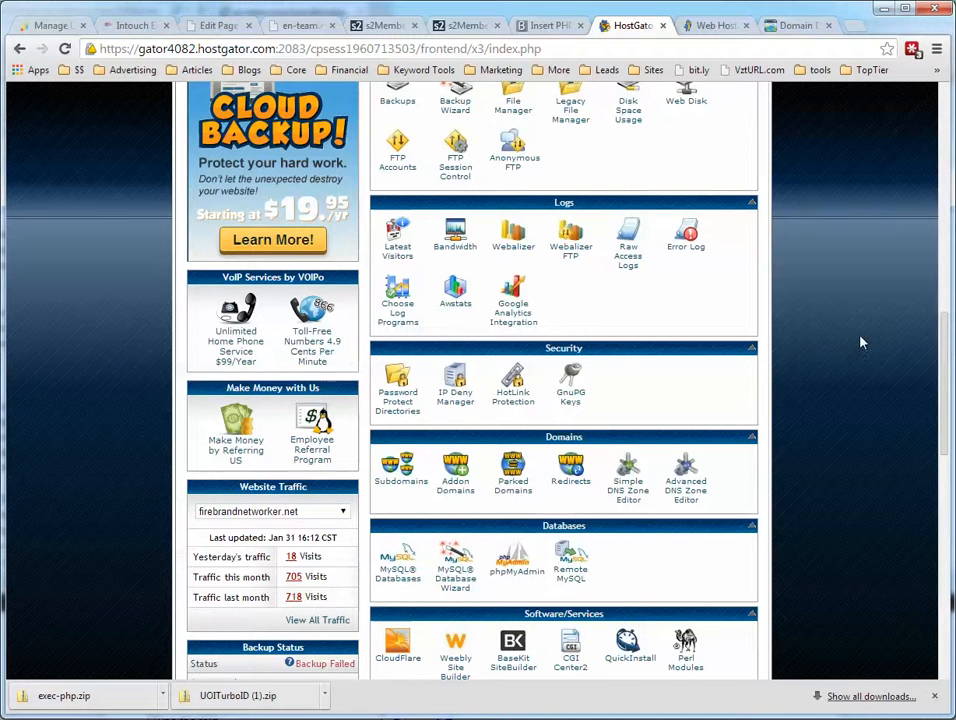
scroll(711, 405, down, 12)
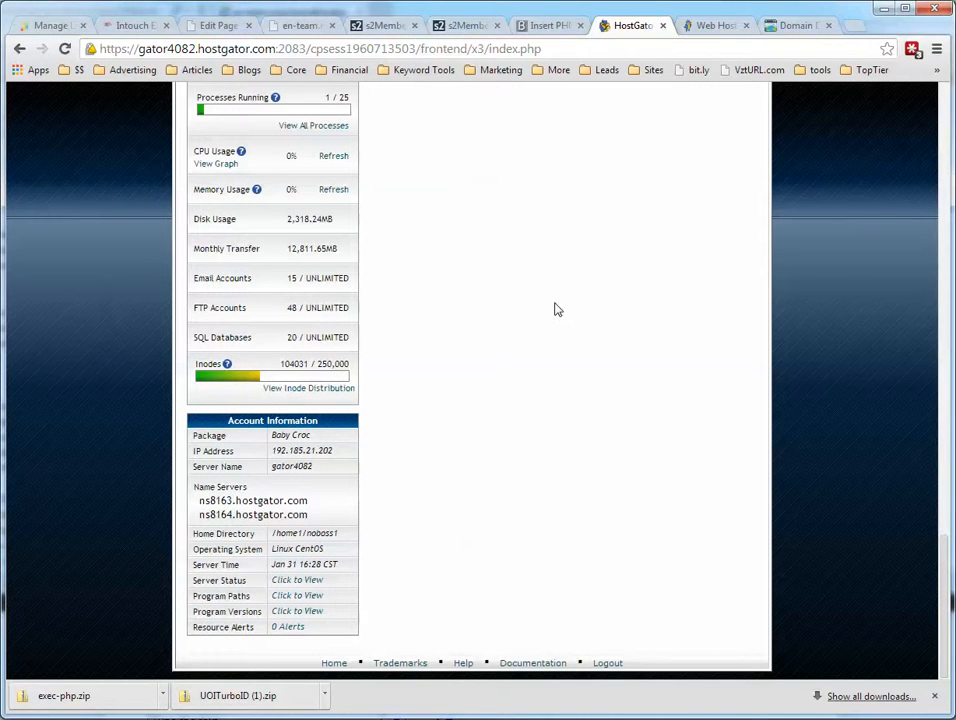
Look over the control panel's Domains, Databases, Software/Services, Files and Mail sections
scroll(555, 309, up, 4)
scroll(549, 317, up, 5)
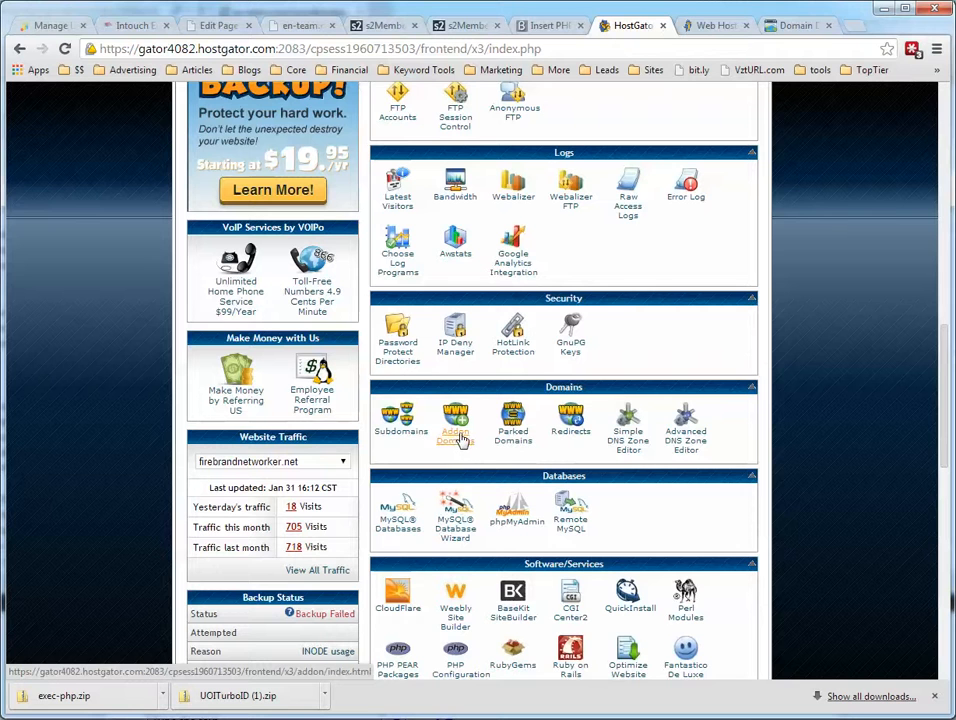
scroll(460, 440, down, 1)
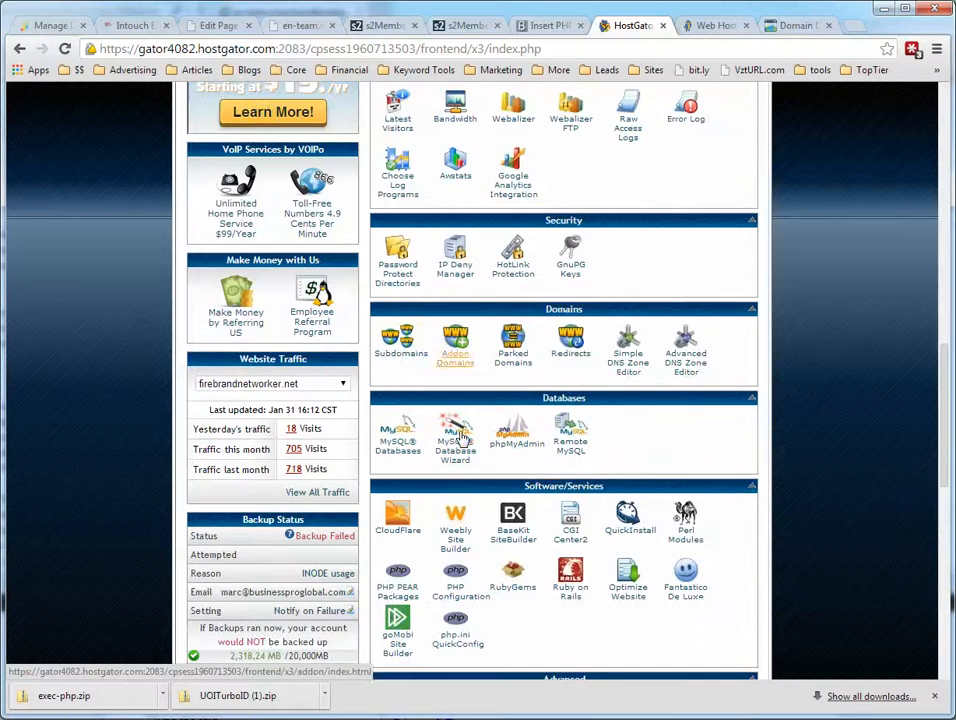
scroll(743, 348, down, 4)
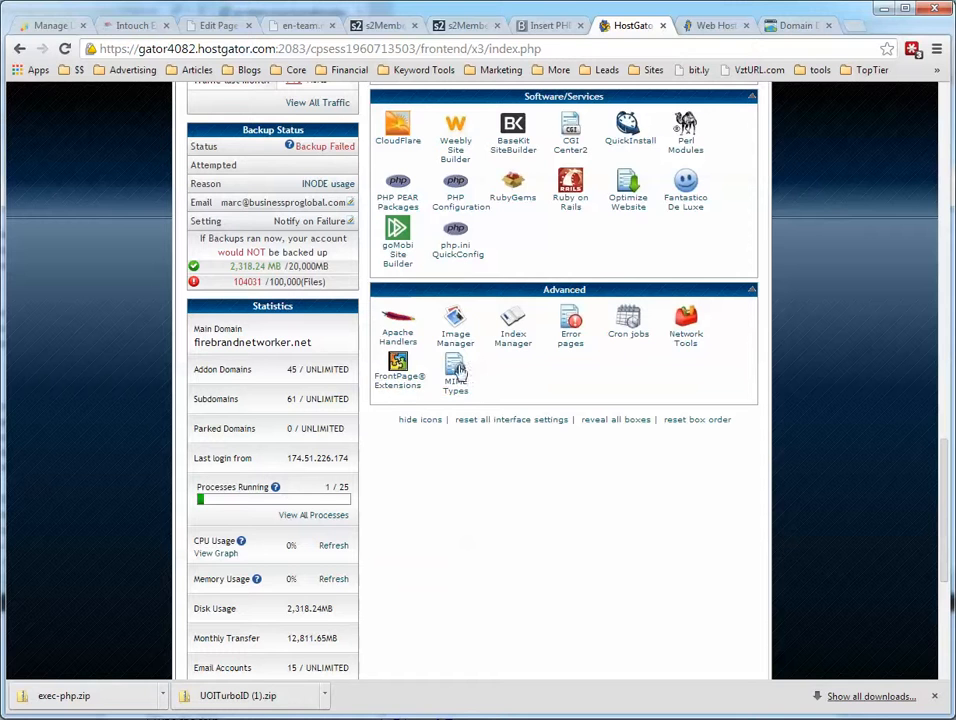
scroll(840, 378, up, 3)
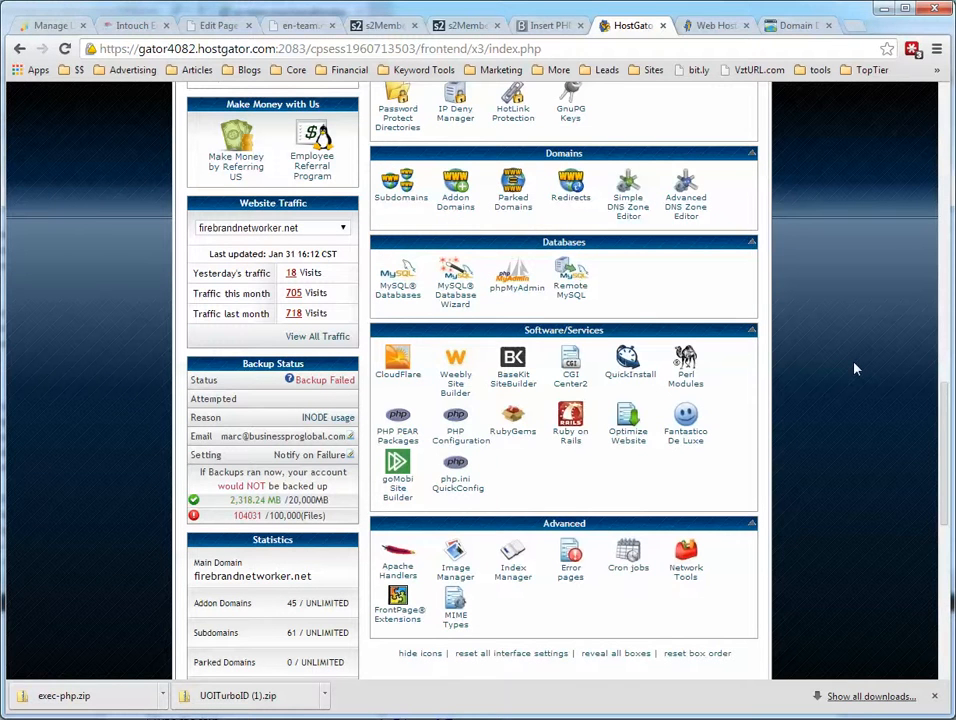
scroll(157, 187, up, 4)
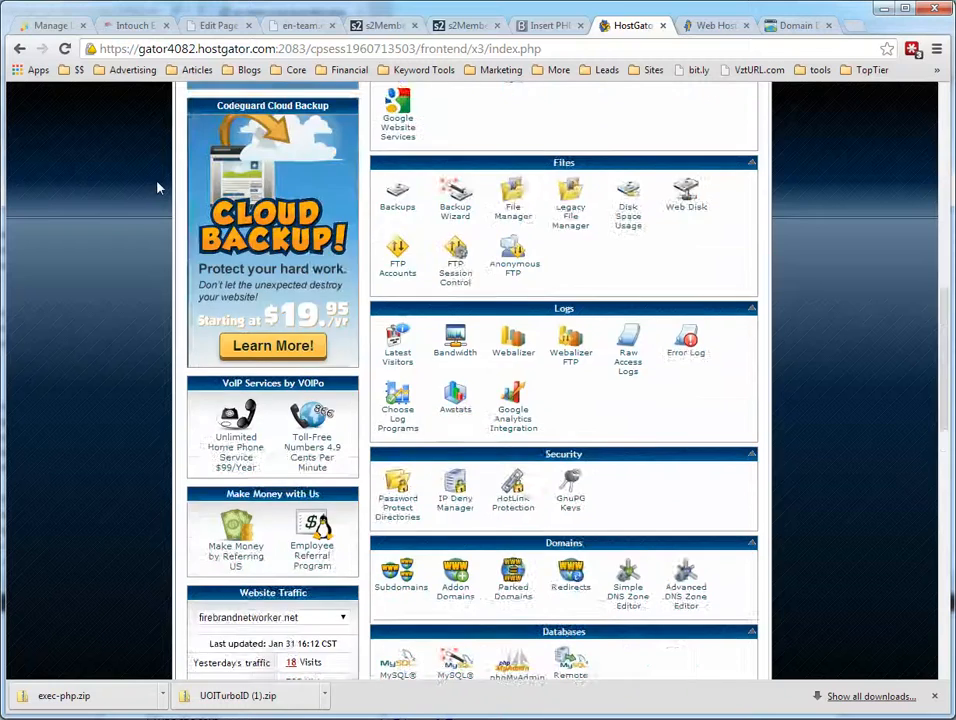
scroll(167, 195, up, 2)
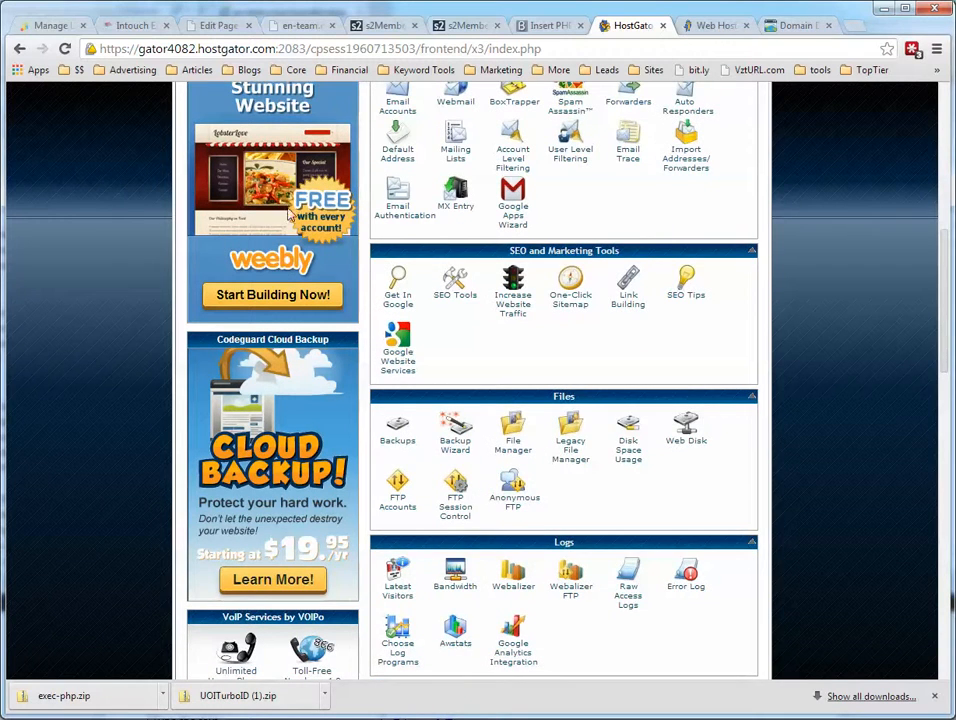
scroll(232, 110, up, 2)
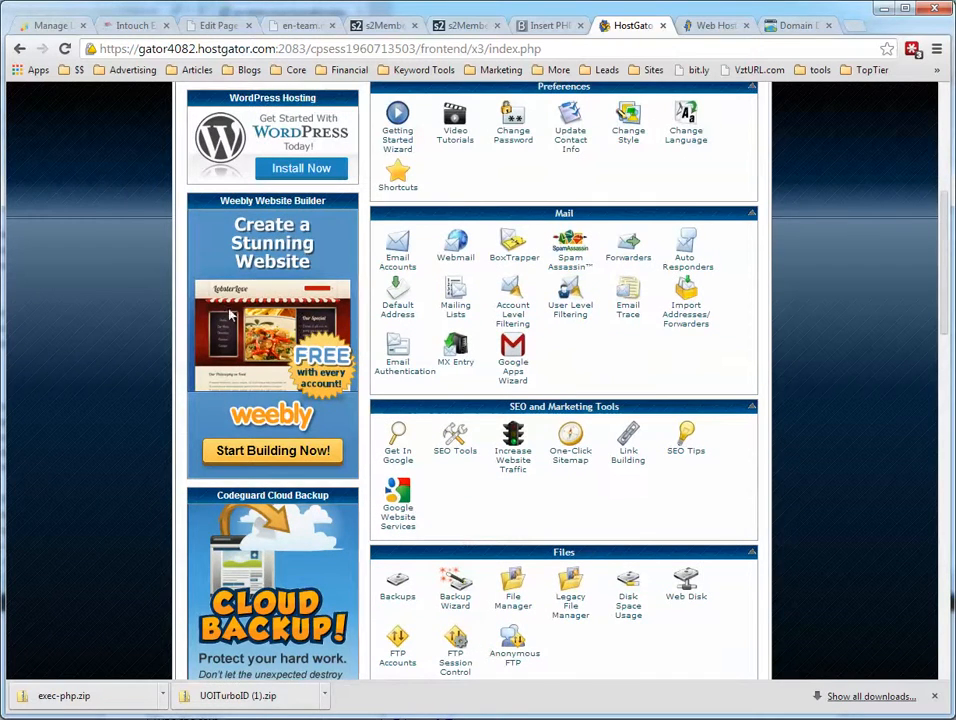
scroll(229, 315, down, 3)
scroll(268, 341, up, 5)
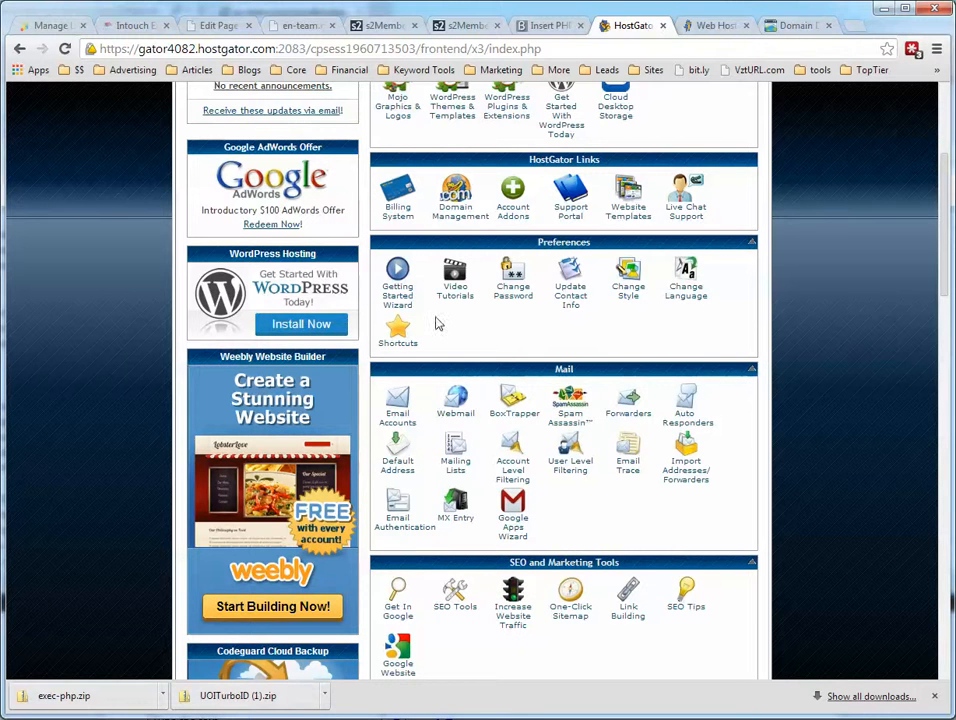
Open Fantastico De Luxe and start a new WordPress installation
scroll(860, 330, down, 10)
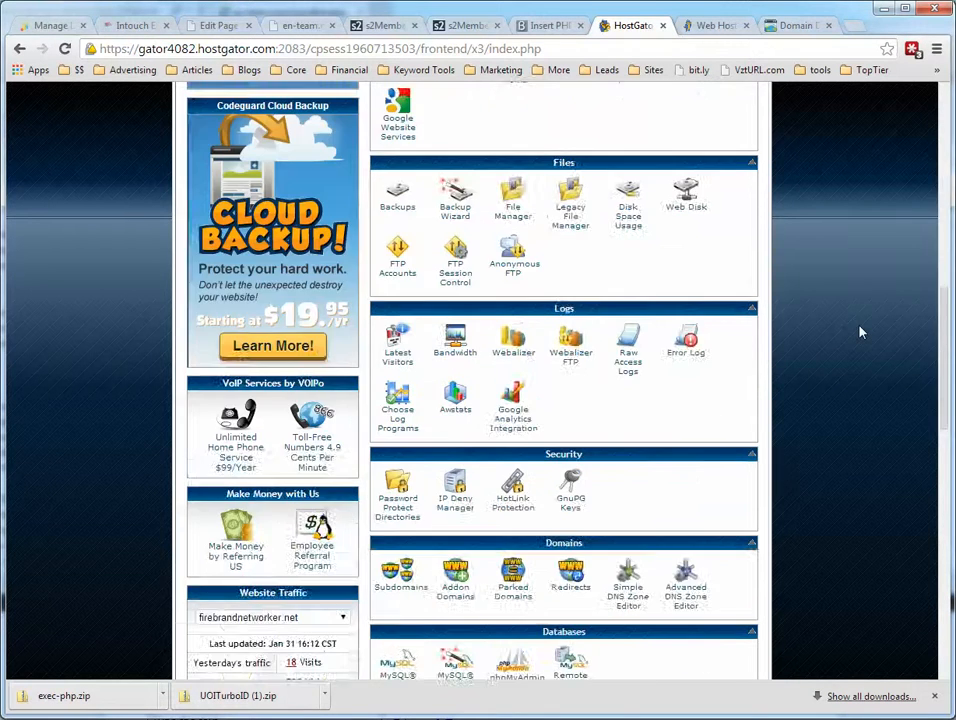
scroll(858, 335, down, 2)
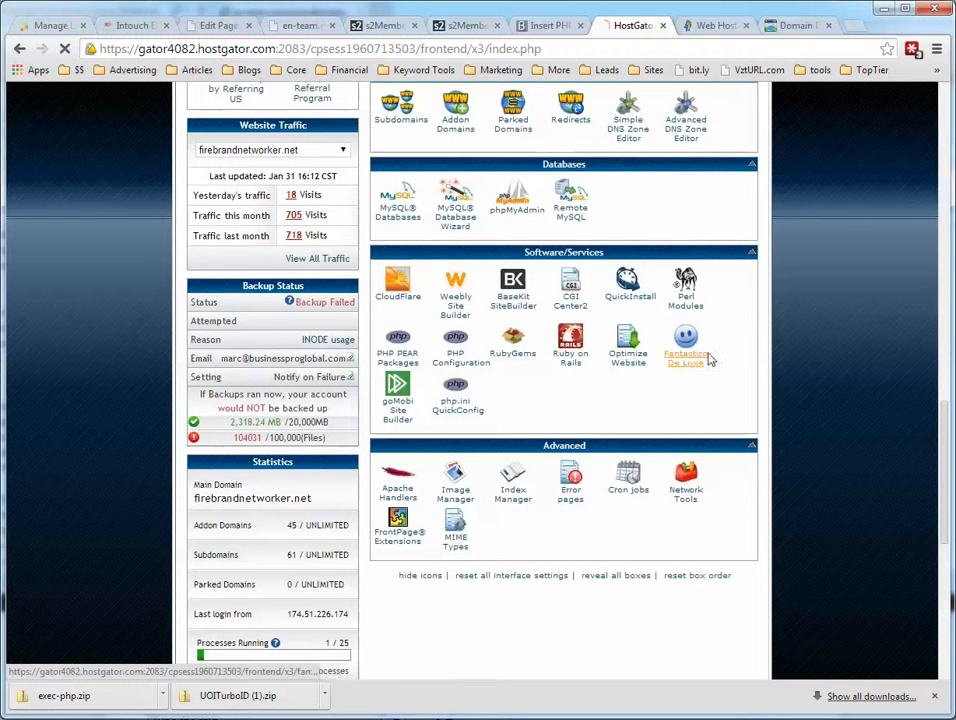
click(686, 360)
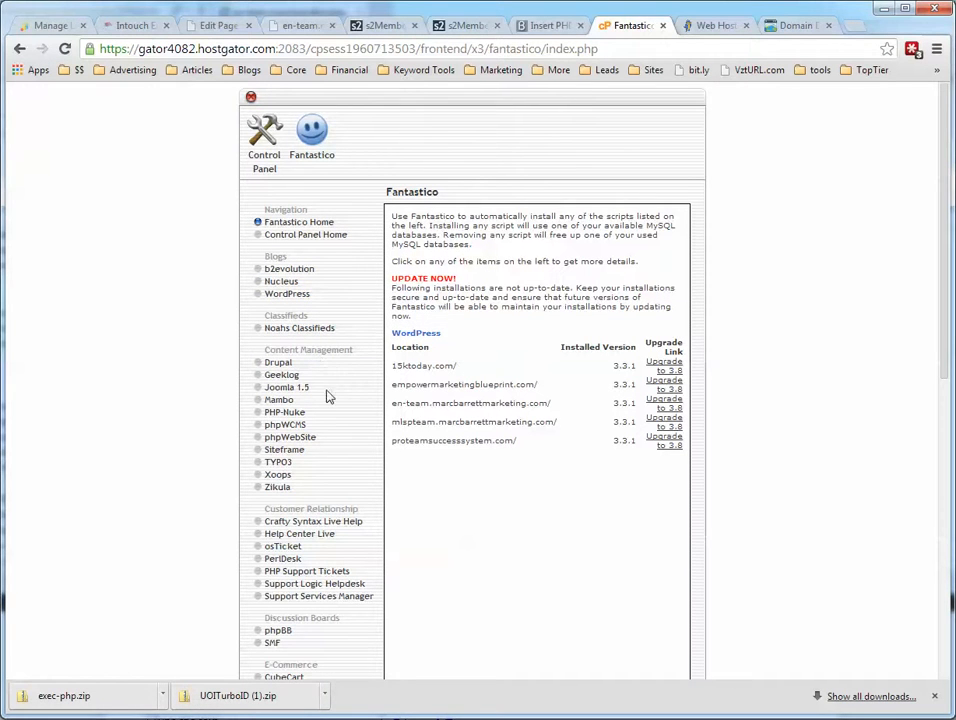
click(278, 295)
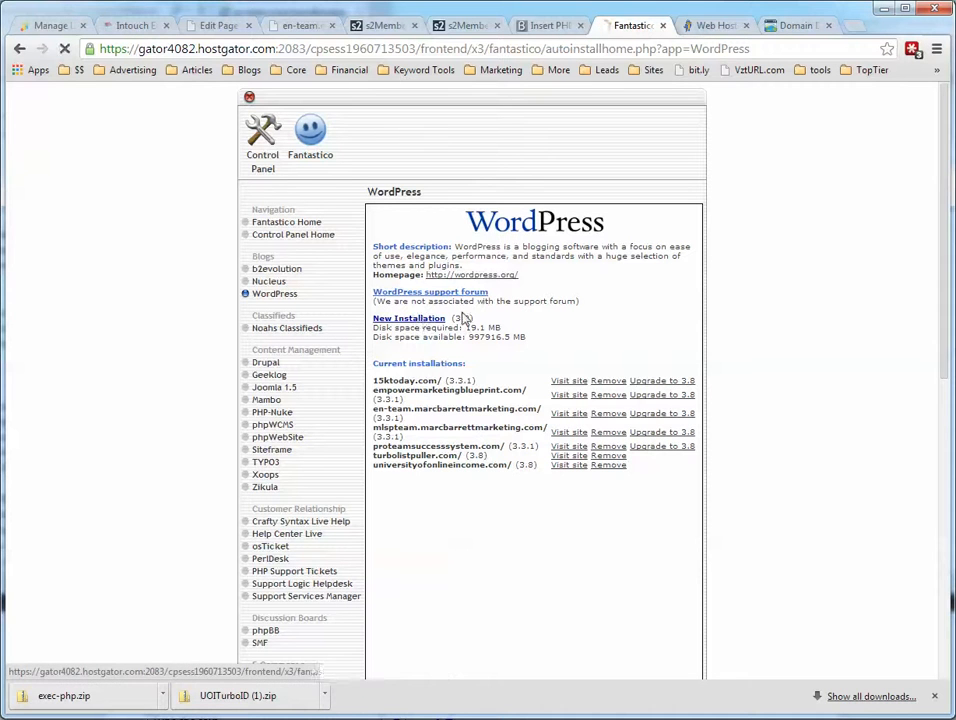
click(425, 319)
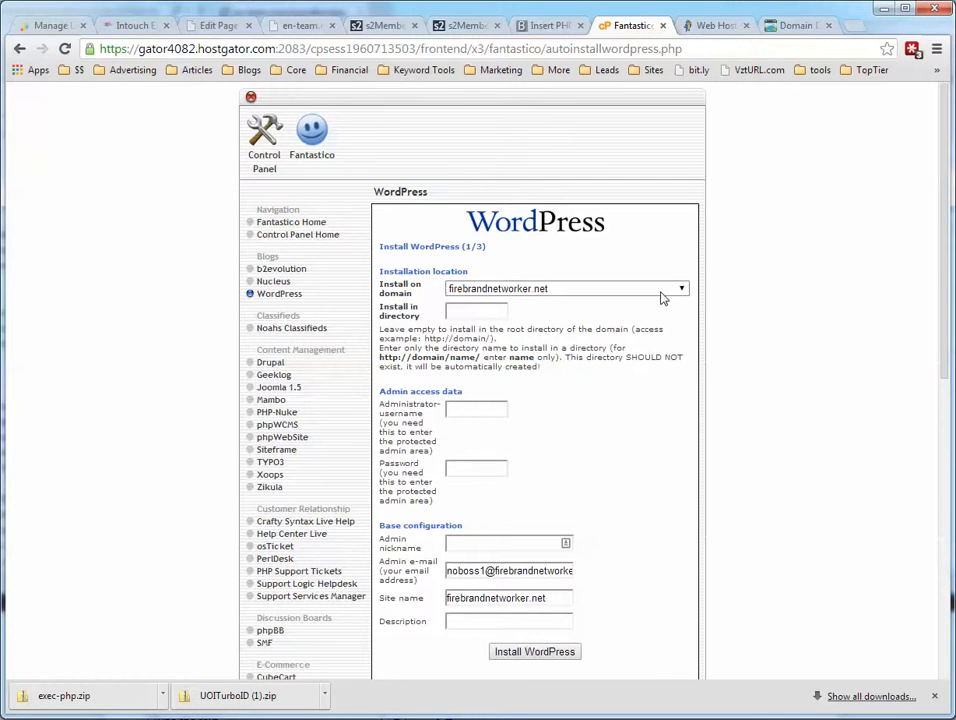
Browse the domains available for the WordPress installation and close the list without choosing another one
click(666, 292)
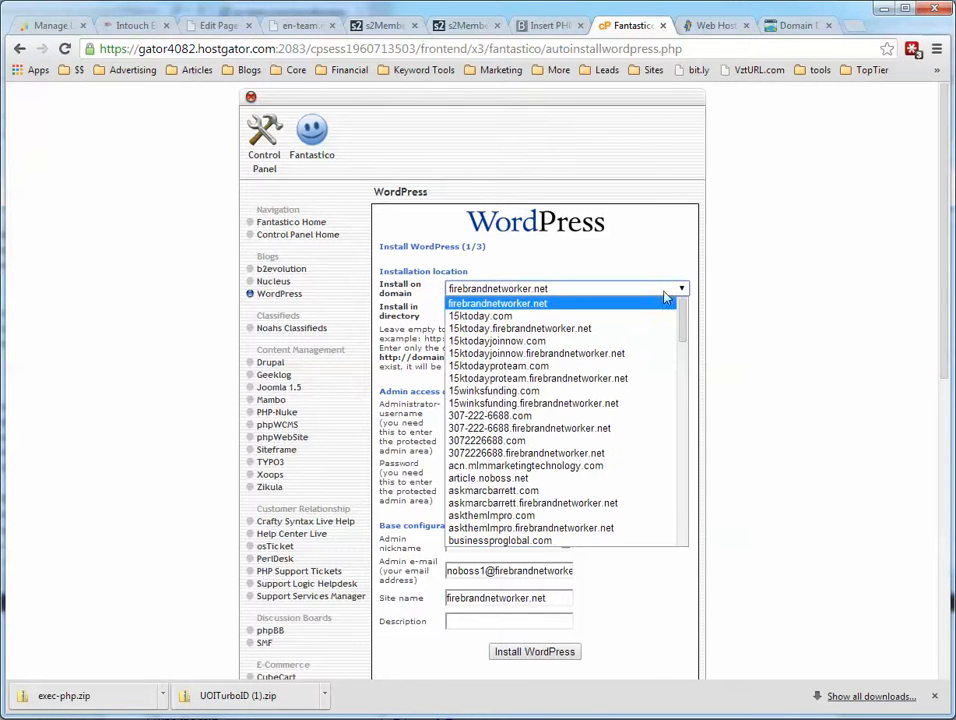
scroll(551, 525, down, 6)
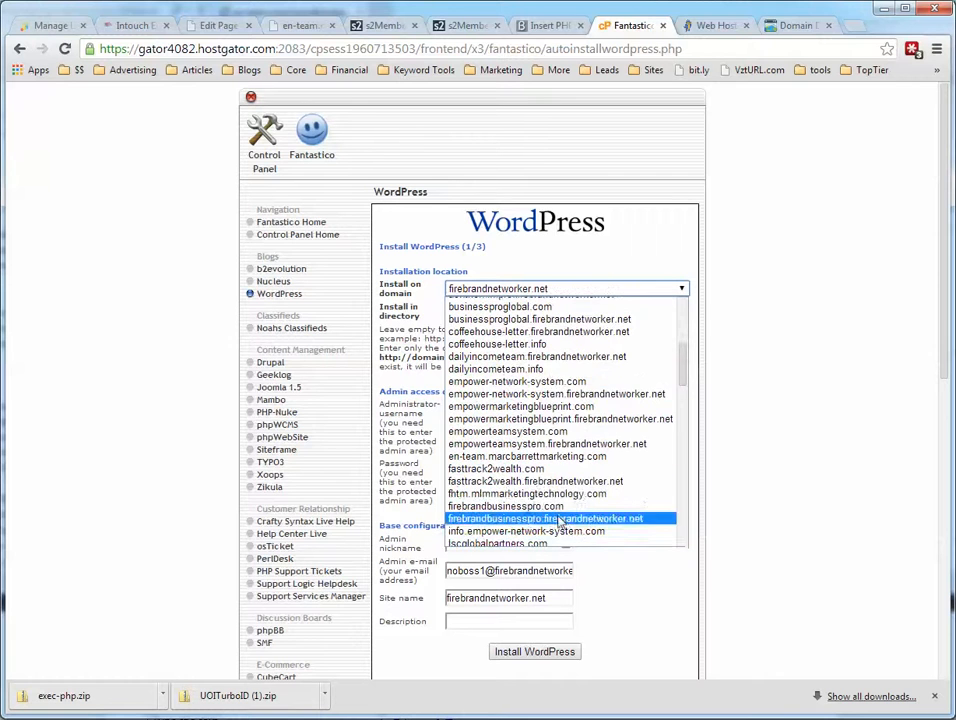
scroll(561, 522, down, 8)
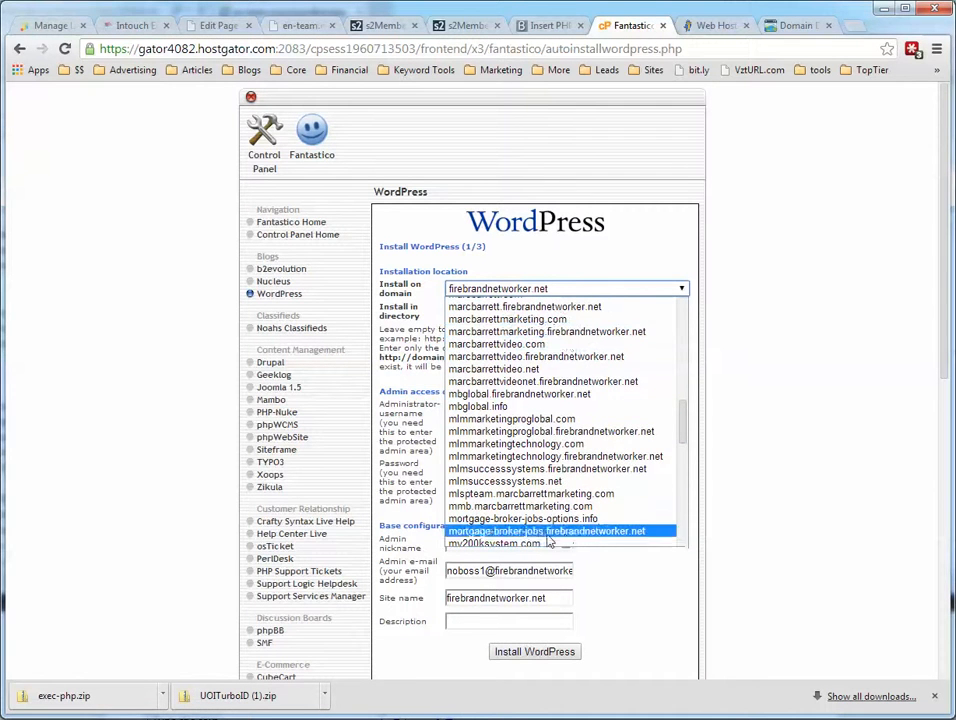
scroll(549, 541, down, 20)
scroll(563, 482, up, 4)
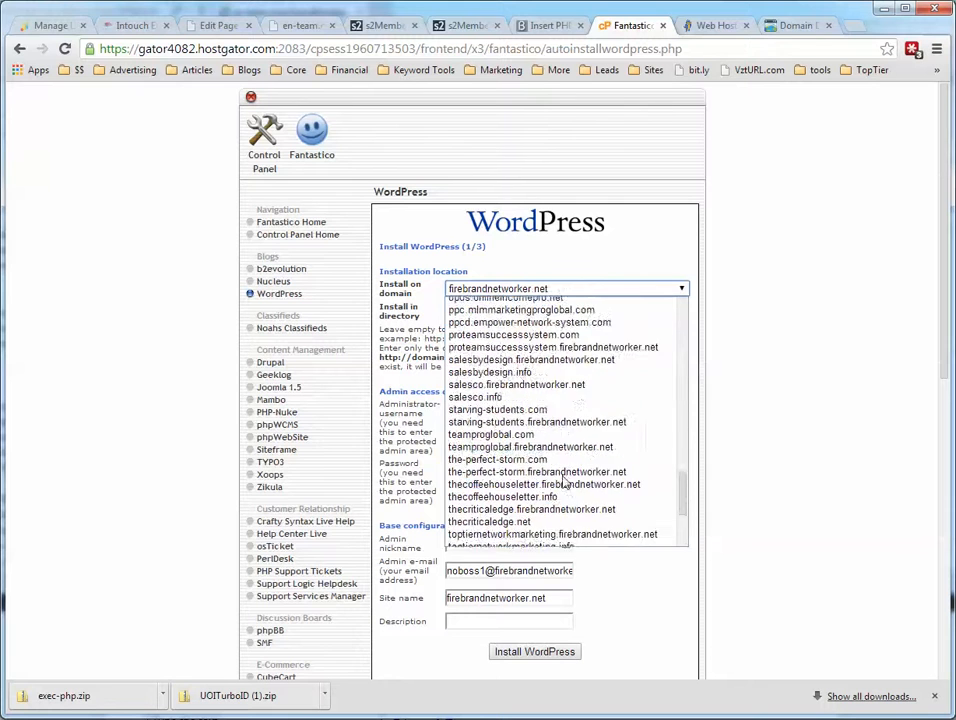
scroll(566, 482, up, 15)
click(758, 252)
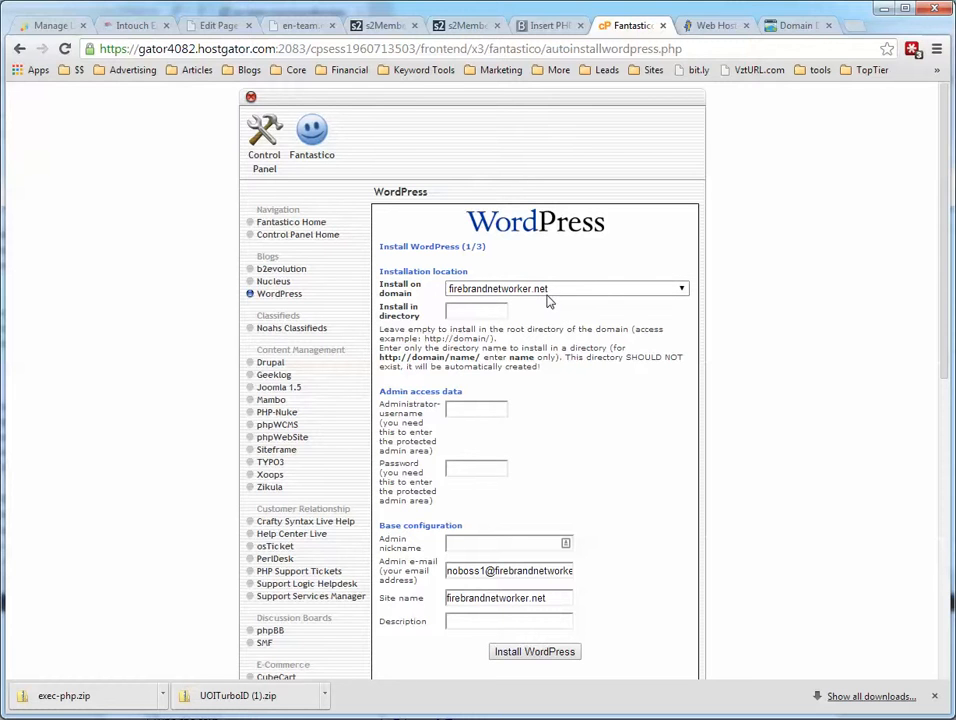
Enter /blog as an example installation directory for WordPress and clear the entry again
click(503, 312)
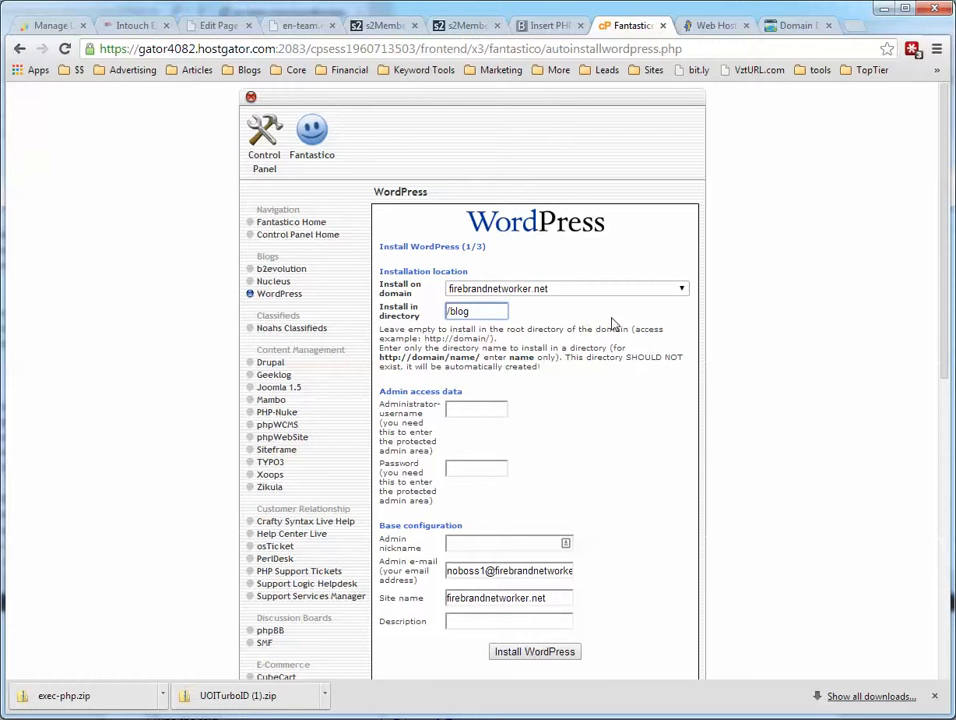
drag(475, 311, 422, 316)
key(BackSpace)
click(568, 328)
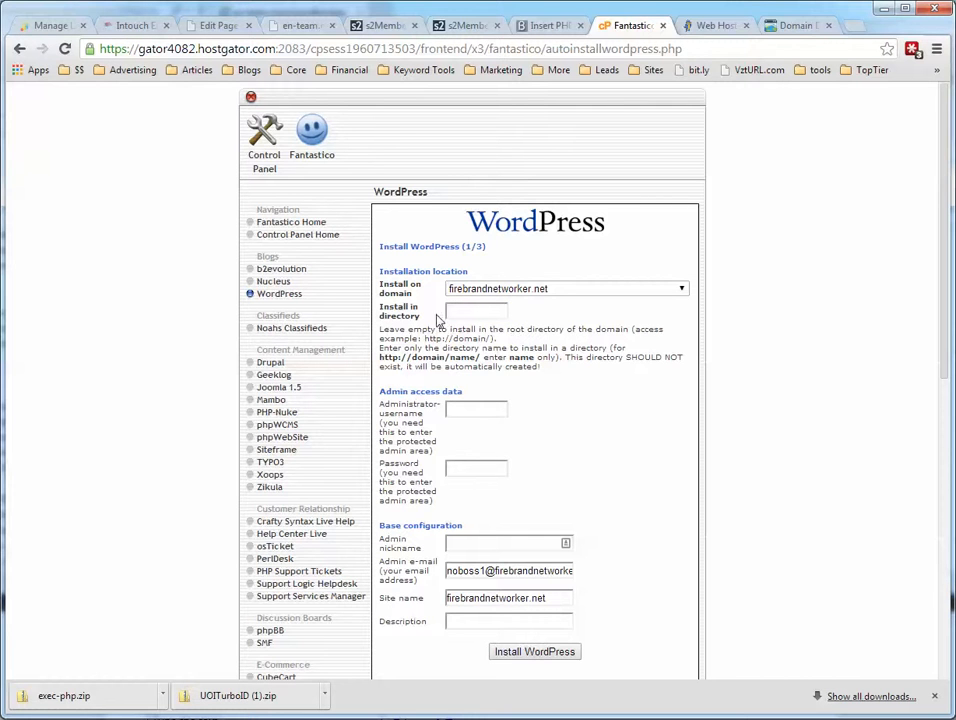
Review the administrator username, password and base configuration fields of the WordPress installation form
scroll(480, 316, down, 1)
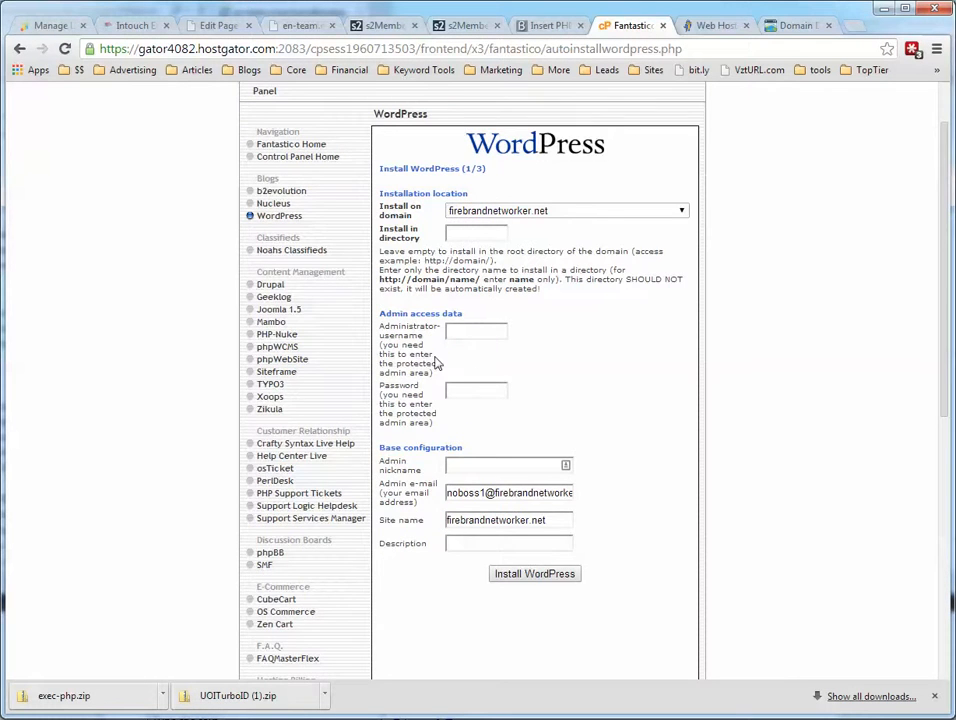
scroll(436, 364, down, 1)
click(452, 250)
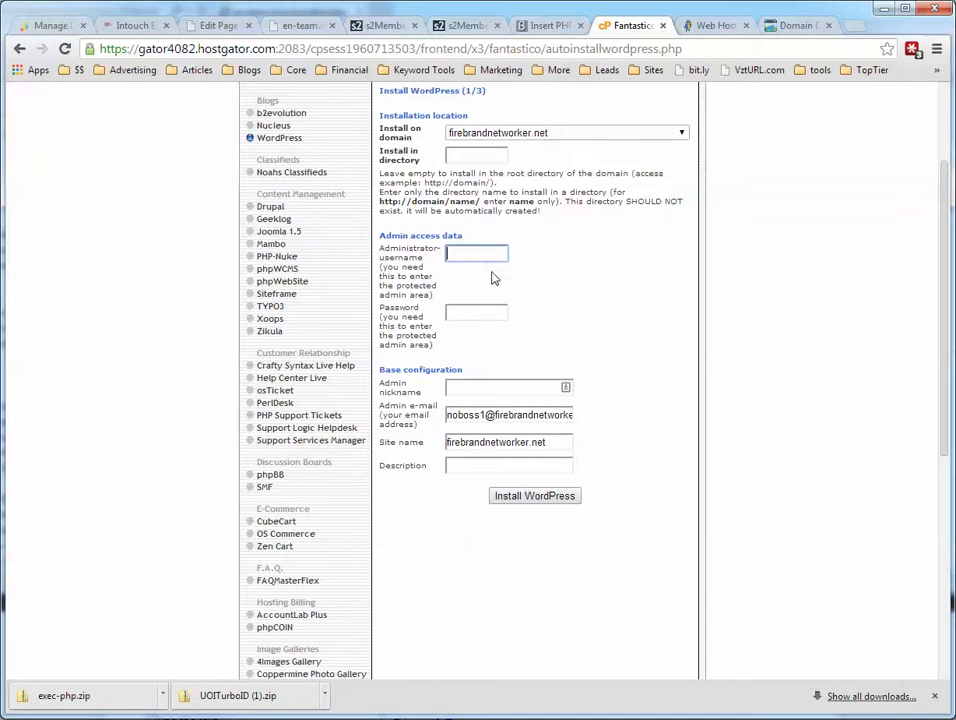
click(458, 313)
click(459, 253)
click(459, 250)
click(459, 252)
click(631, 241)
click(469, 258)
click(469, 314)
scroll(565, 285, down, 1)
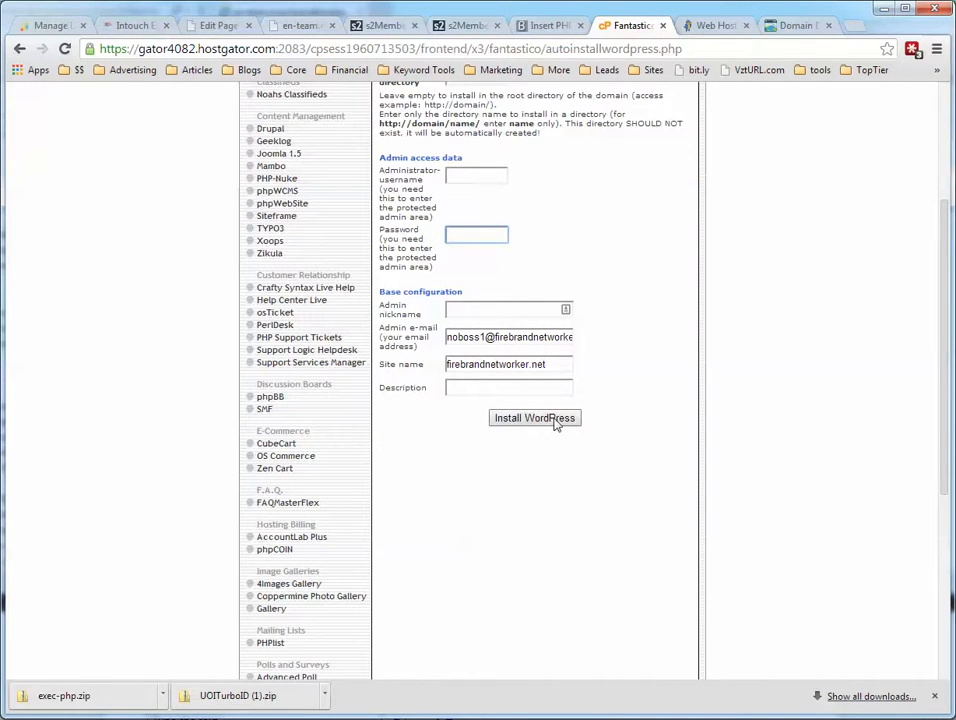
scroll(813, 428, up, 3)
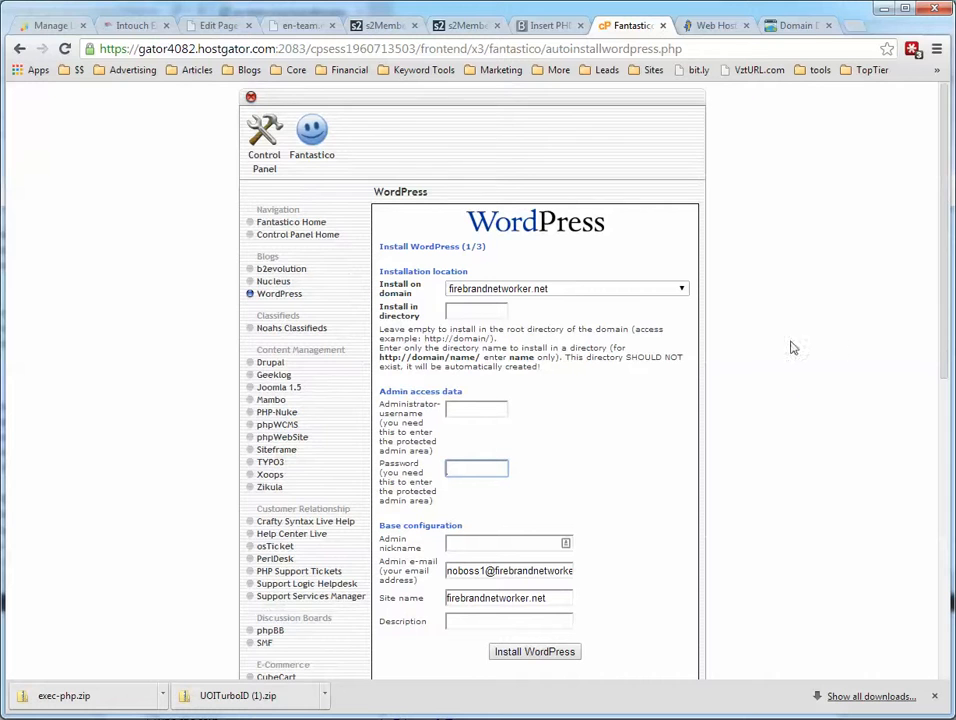
Exit Fantastico and log back in to the HostGator control panel with the prefilled credentials
click(251, 100)
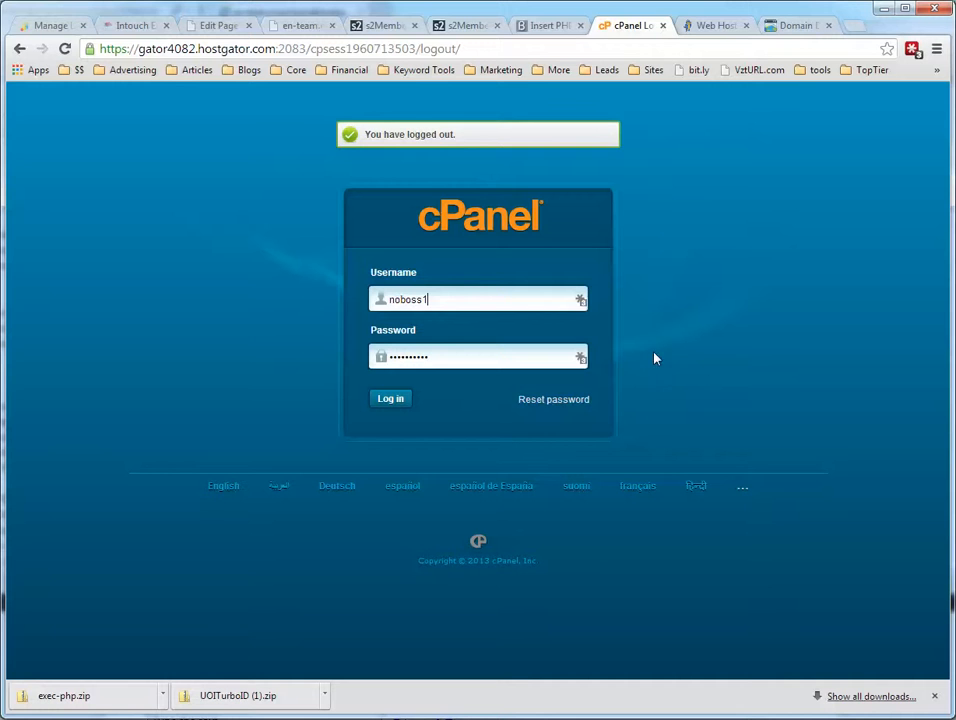
key(Return)
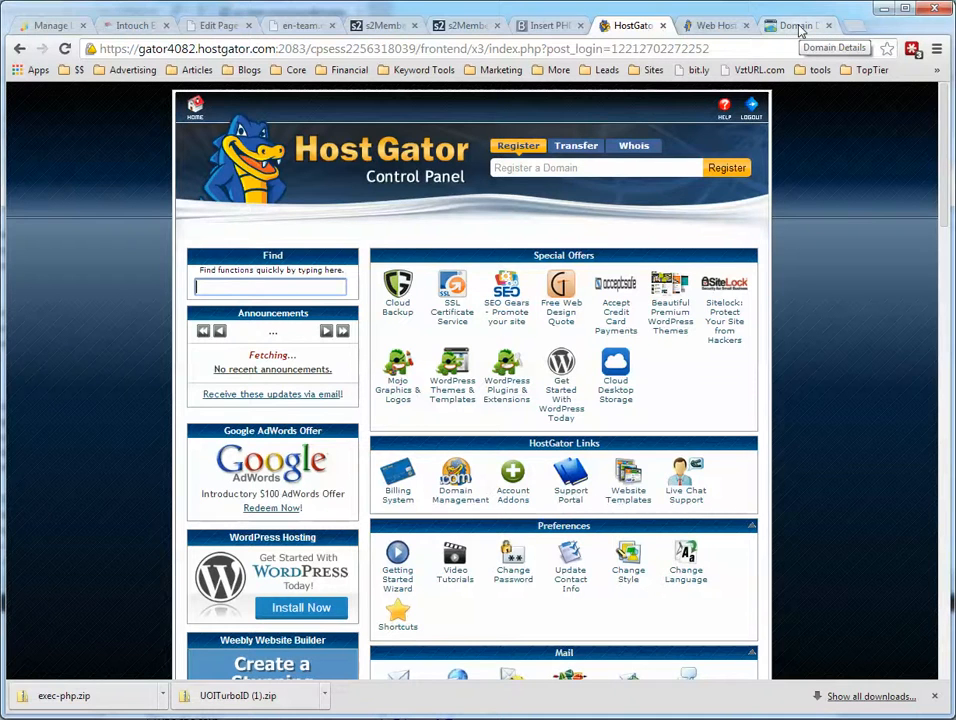
Glance at GoDaddy's nameserver settings and open the bookmarked 15KToday.com WordPress login page in a new tab
click(799, 27)
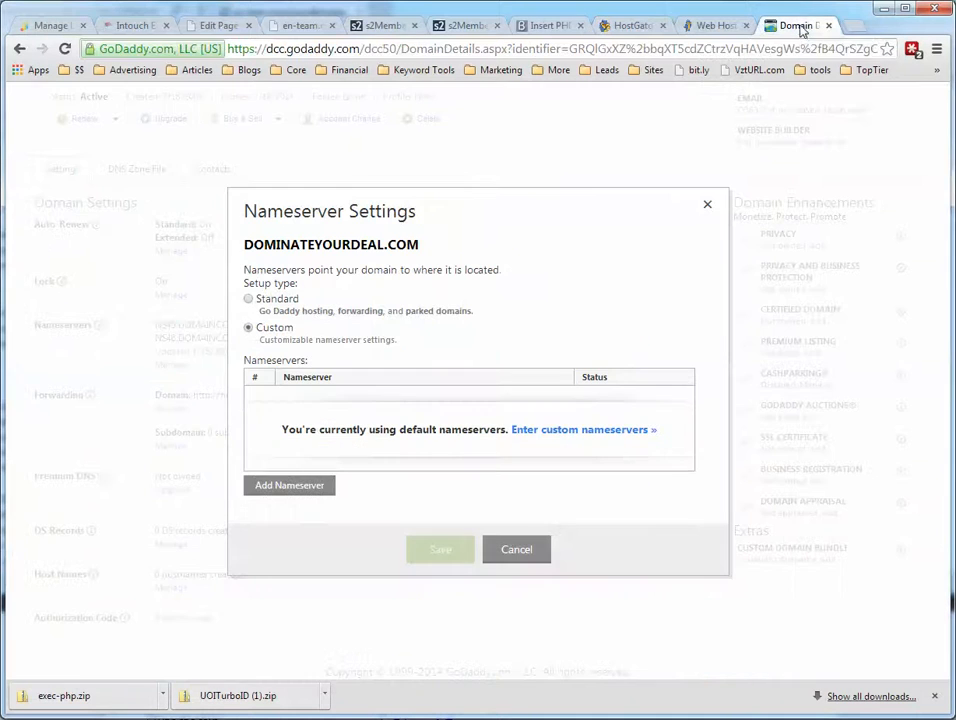
click(851, 27)
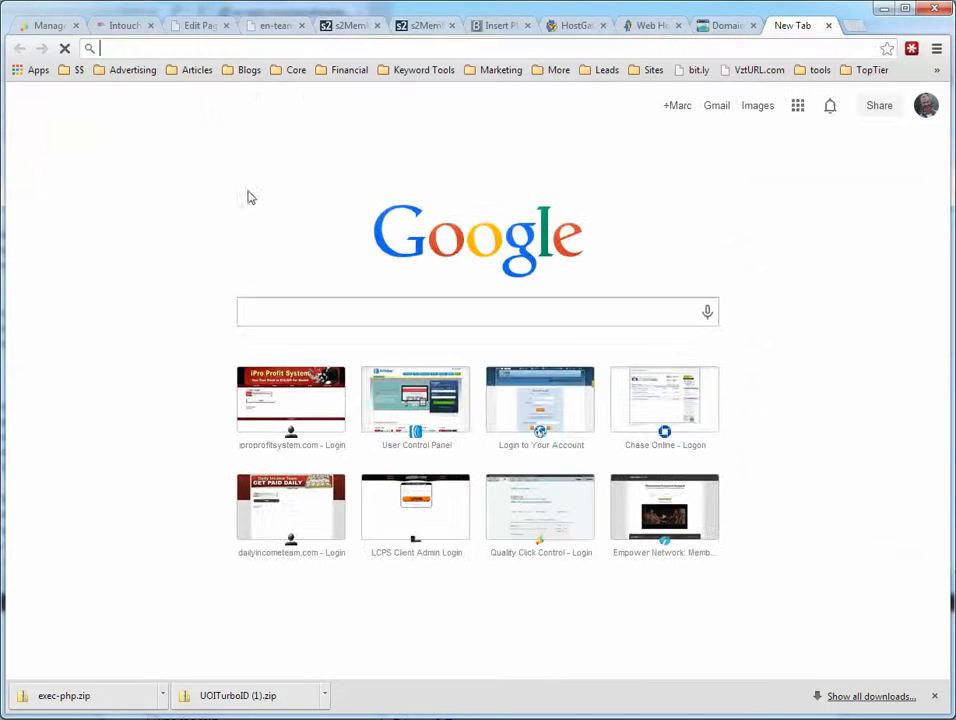
click(249, 71)
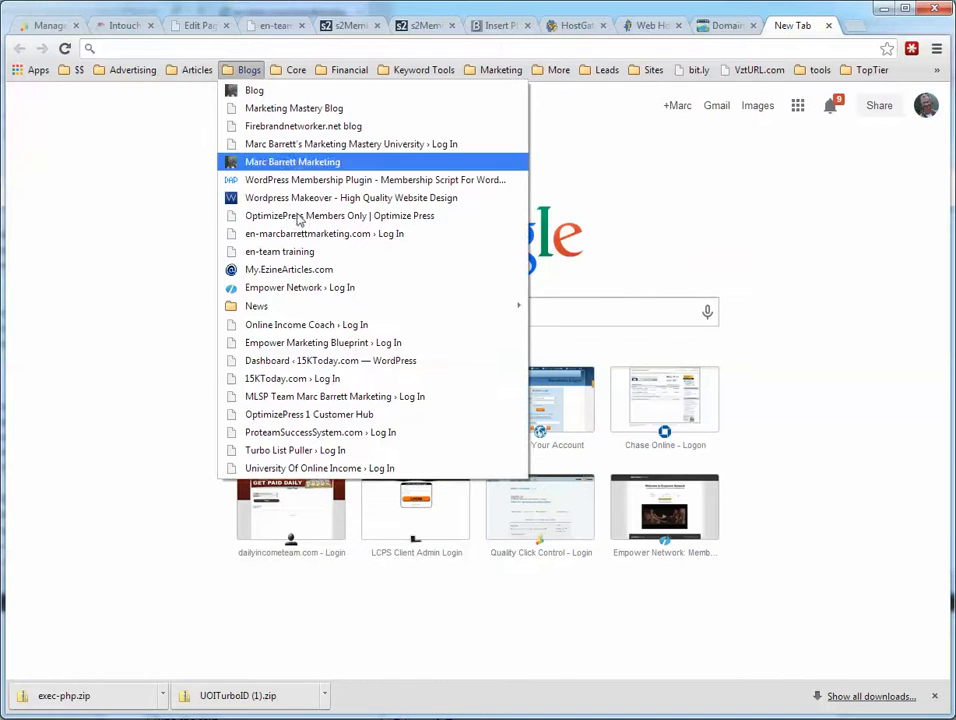
click(316, 386)
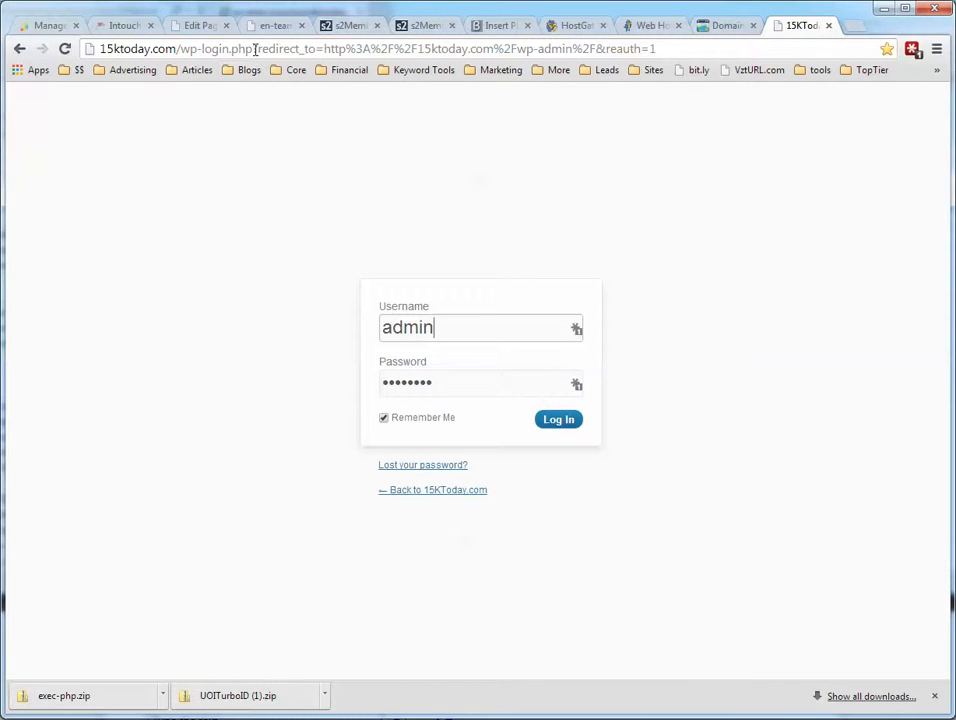
Load 15ktoday.com/wp-login.php without the redirect parameters and log in to the WordPress dashboard
drag(256, 48, 668, 49)
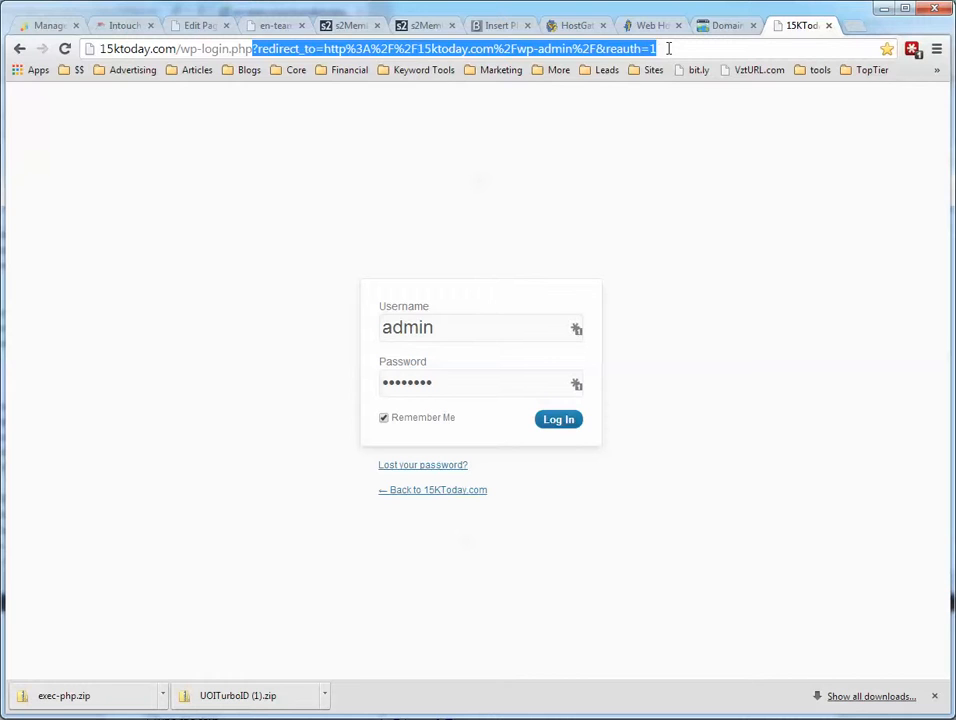
key(BackSpace)
key(Return)
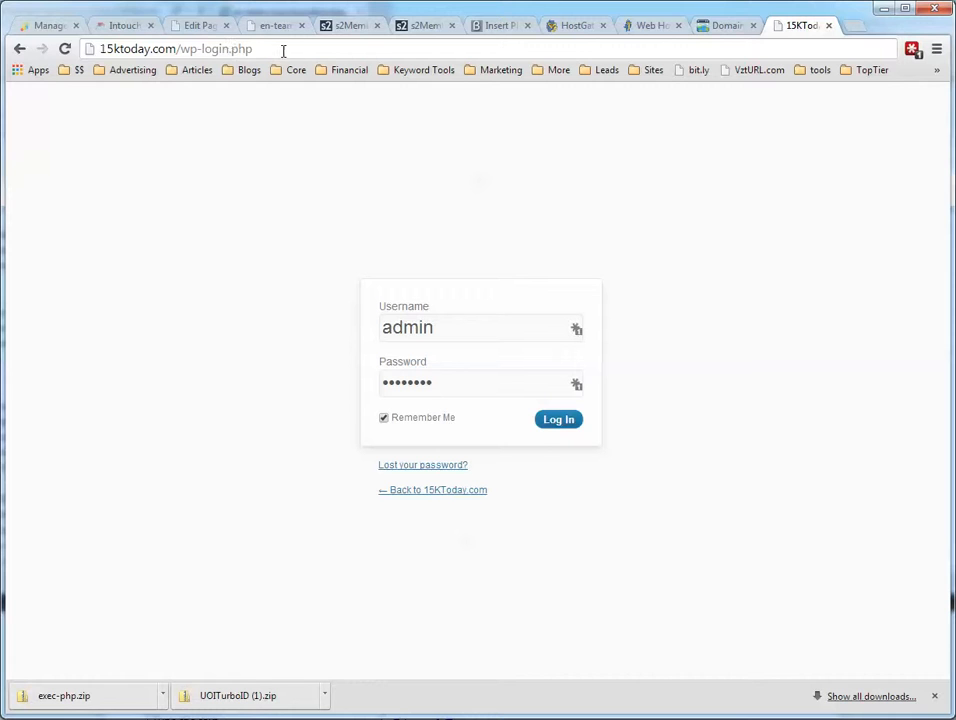
click(561, 422)
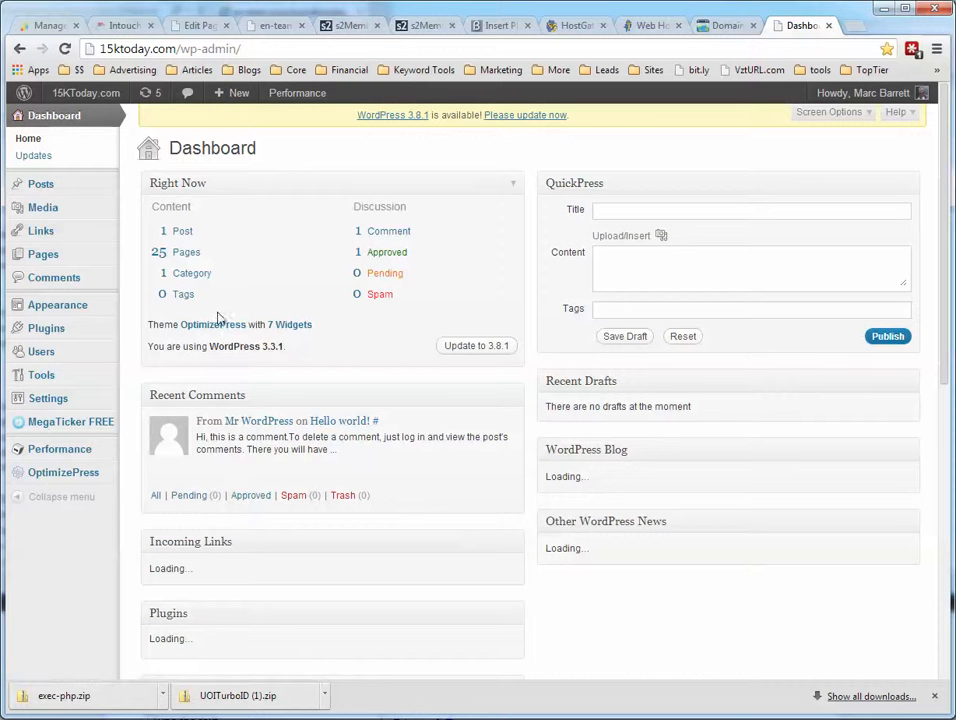
Open OptimizePress's Instant Pages and look through the squeeze, sales, launch funnel and essential page templates
mouse_move(36, 252)
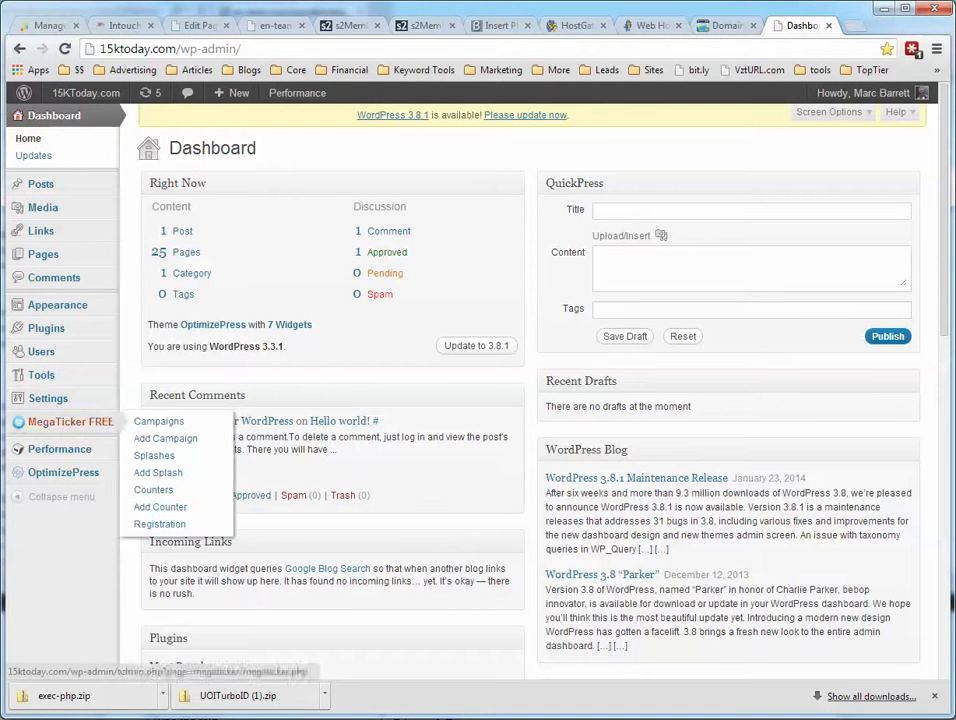
mouse_move(48, 398)
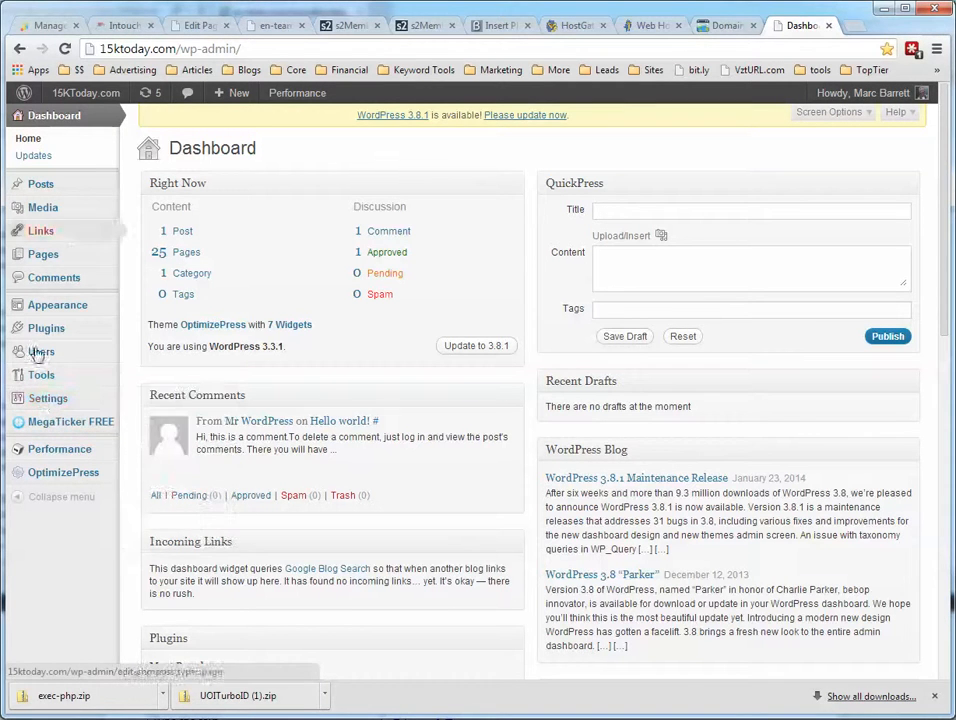
mouse_move(18, 430)
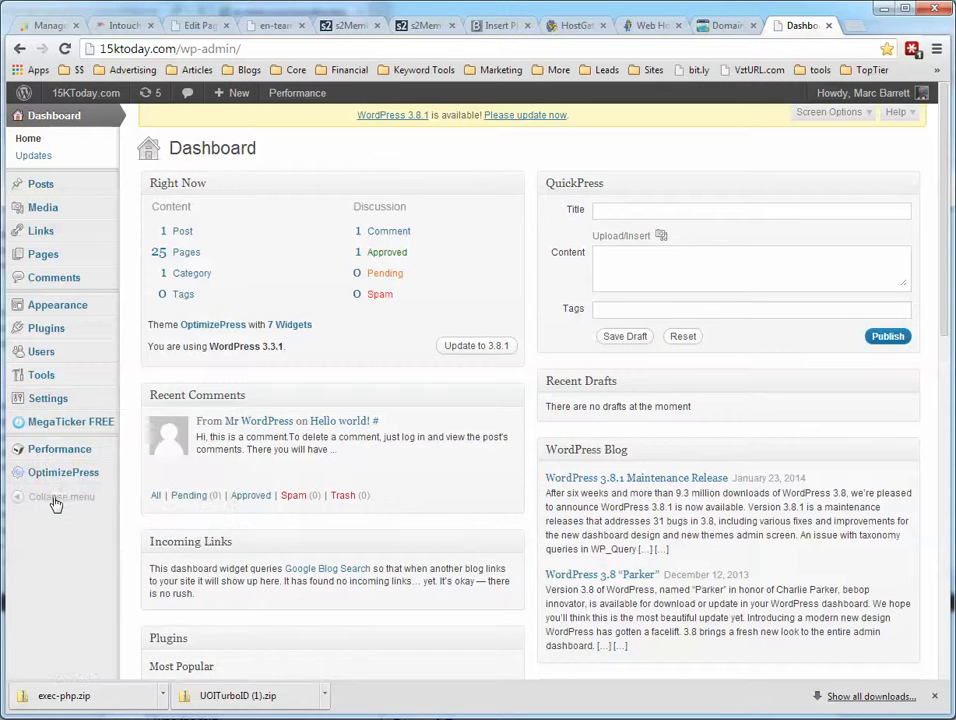
mouse_move(62, 480)
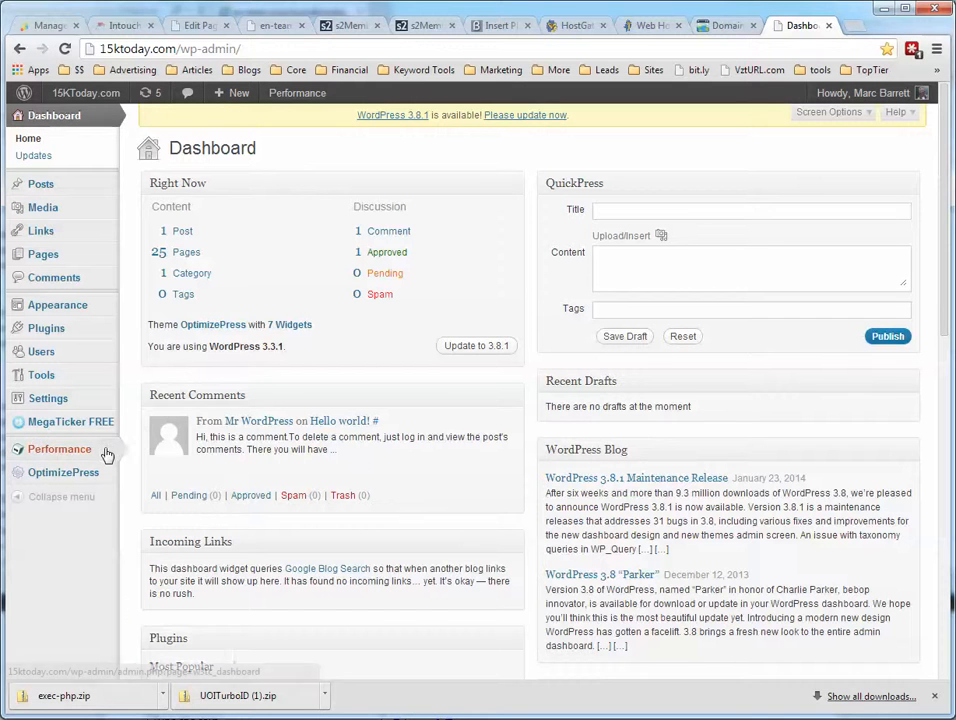
mouse_move(107, 455)
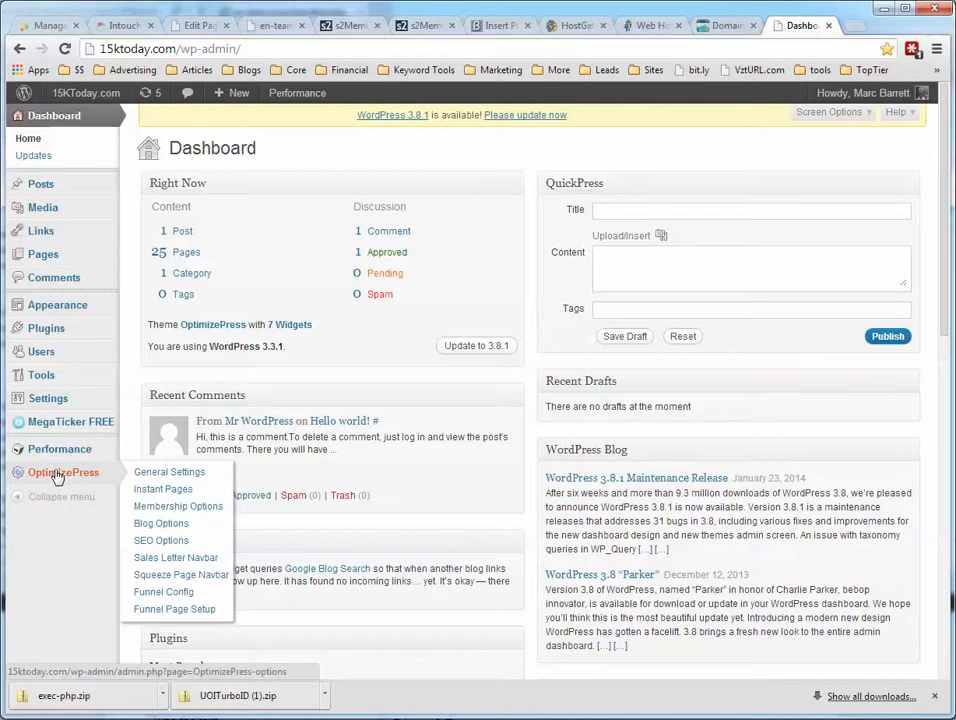
click(163, 490)
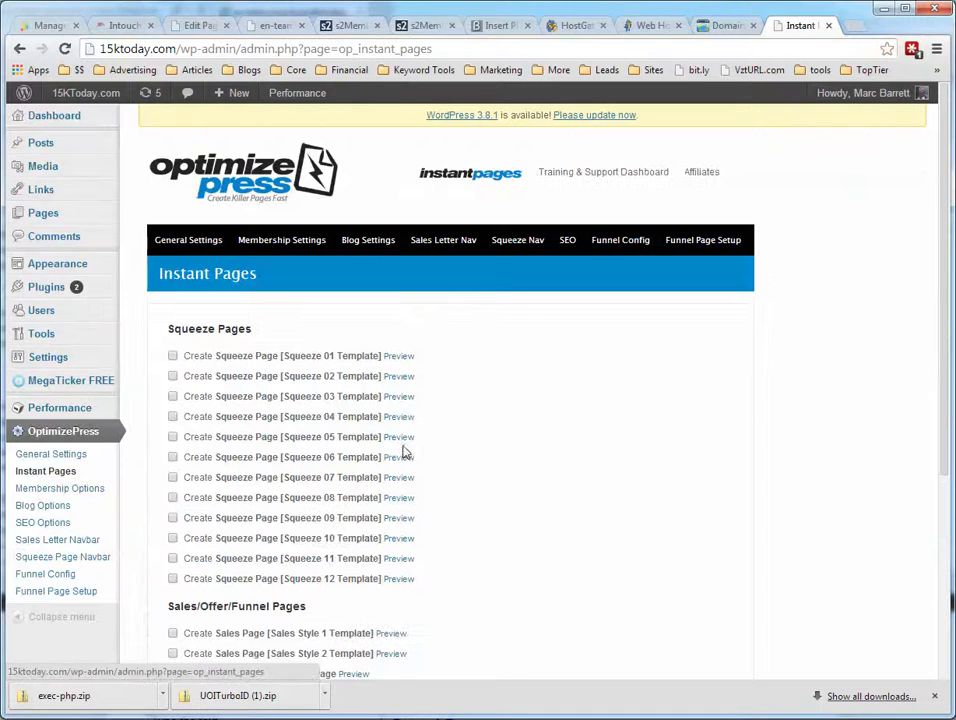
scroll(538, 403, down, 1)
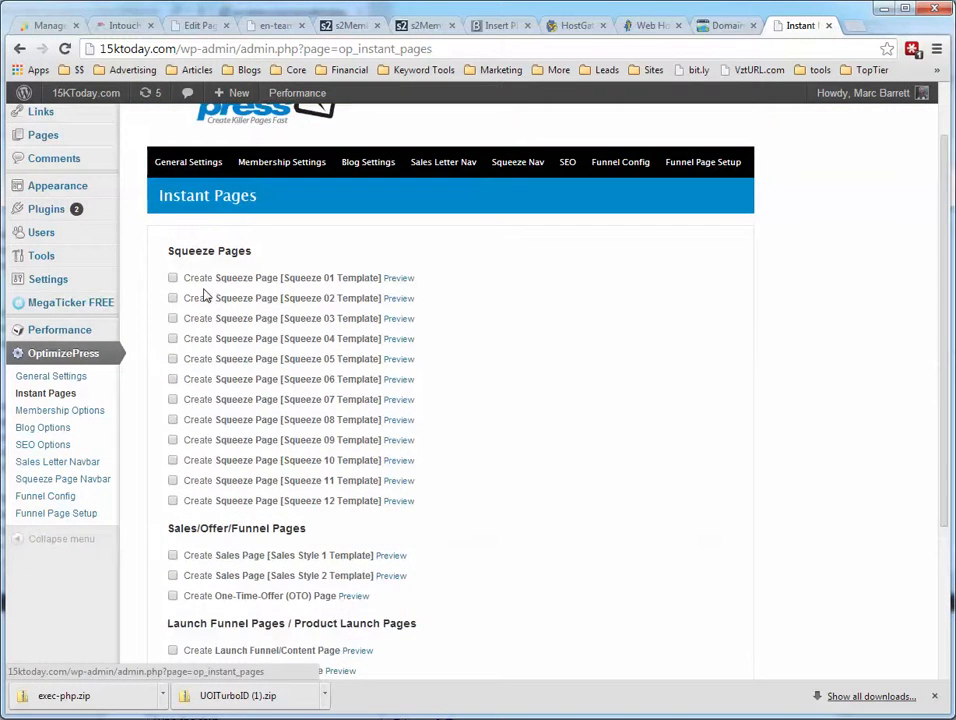
scroll(203, 293, down, 1)
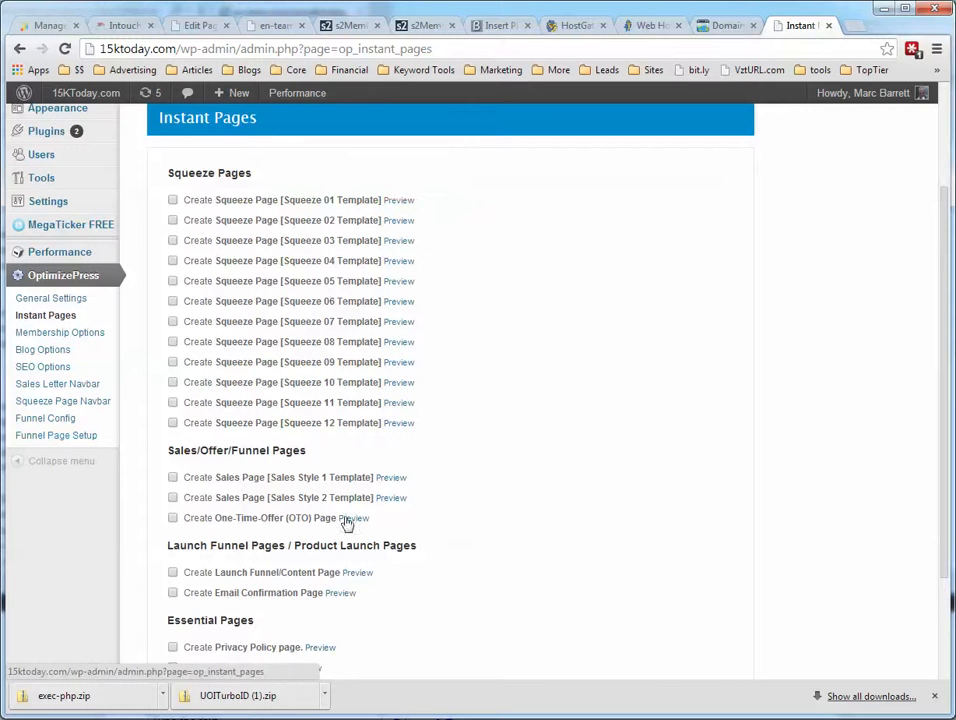
scroll(294, 446, down, 1)
scroll(294, 446, down, 1)
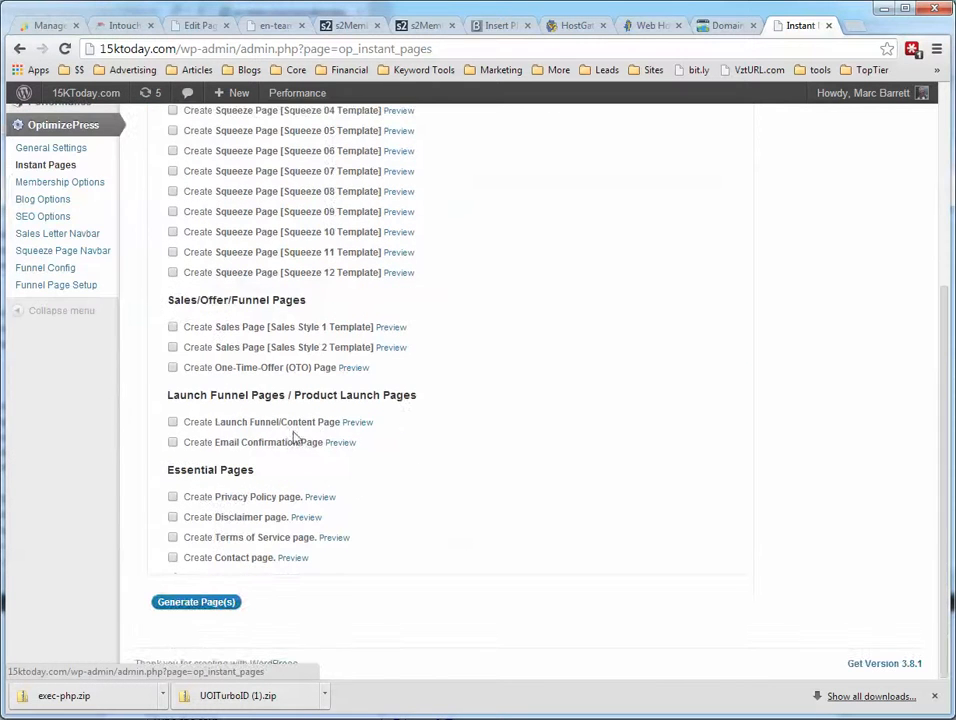
scroll(403, 453, up, 3)
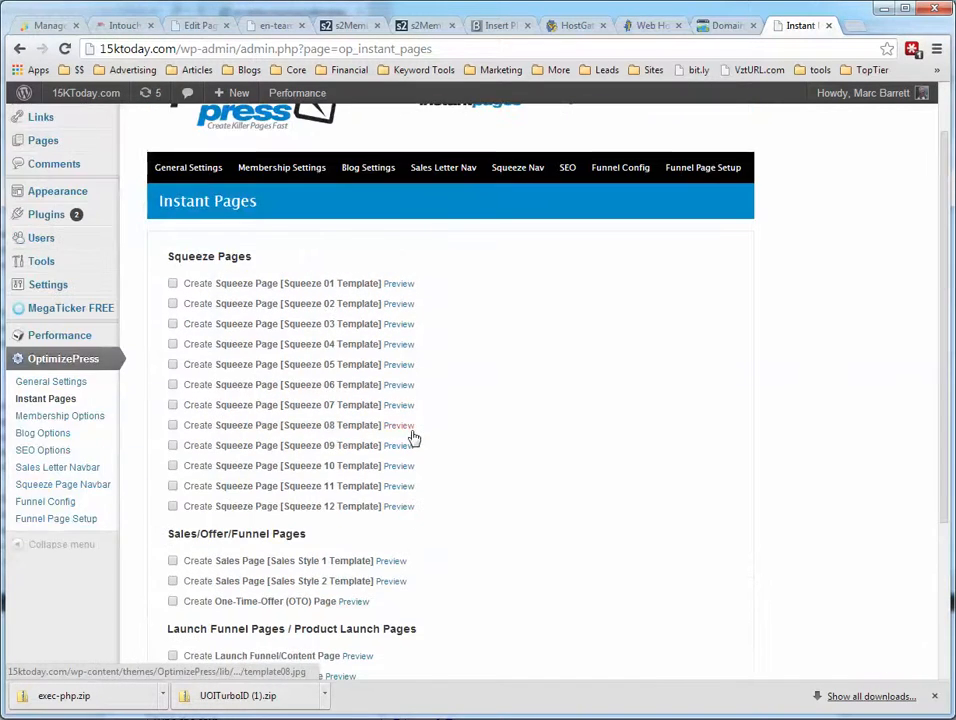
Preview the Squeeze 01, Squeeze 02 and Squeeze 09 page templates one after another, closing each preview
click(398, 286)
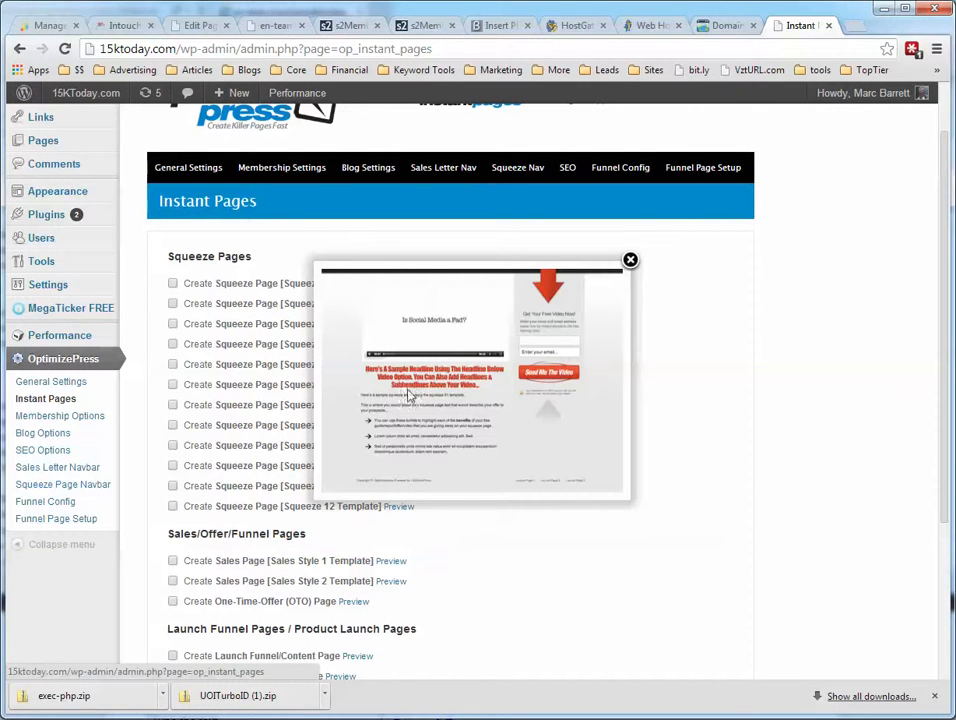
click(631, 262)
click(412, 305)
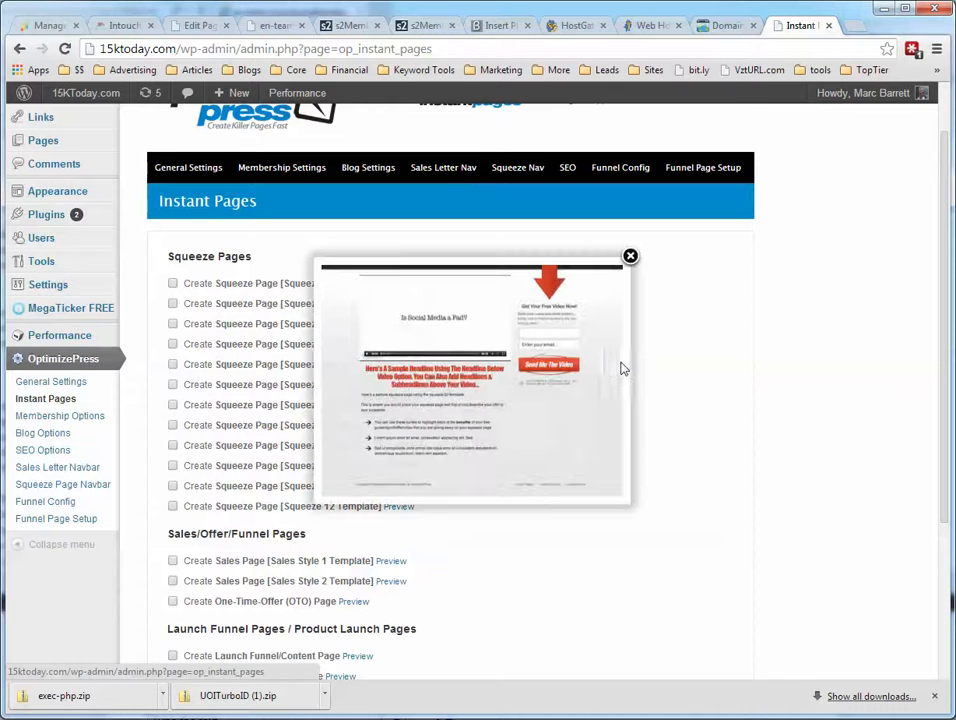
click(630, 257)
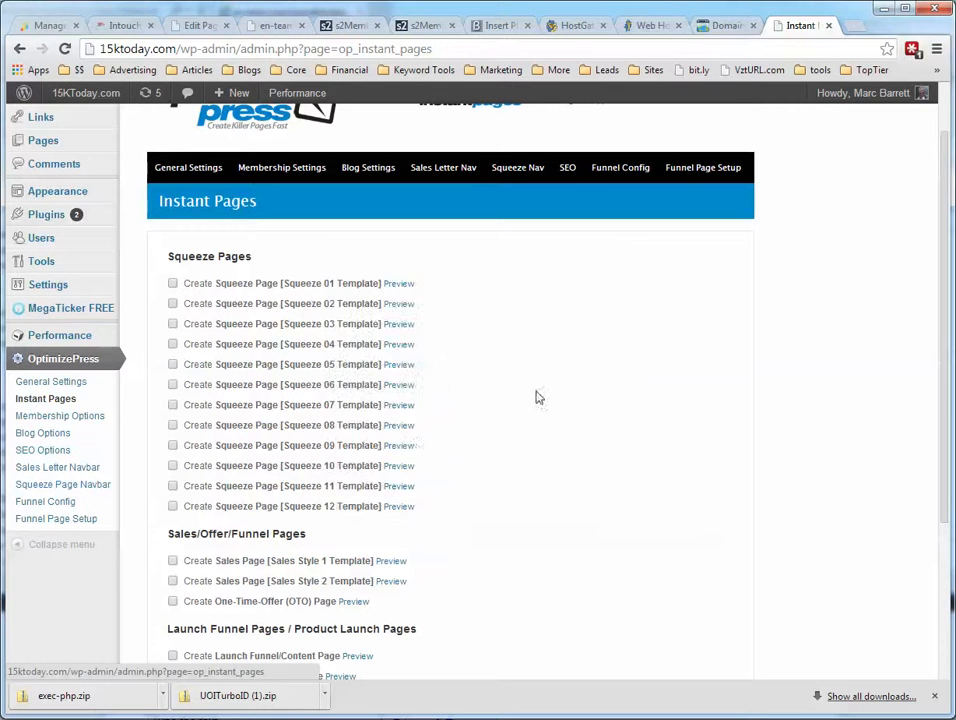
click(400, 446)
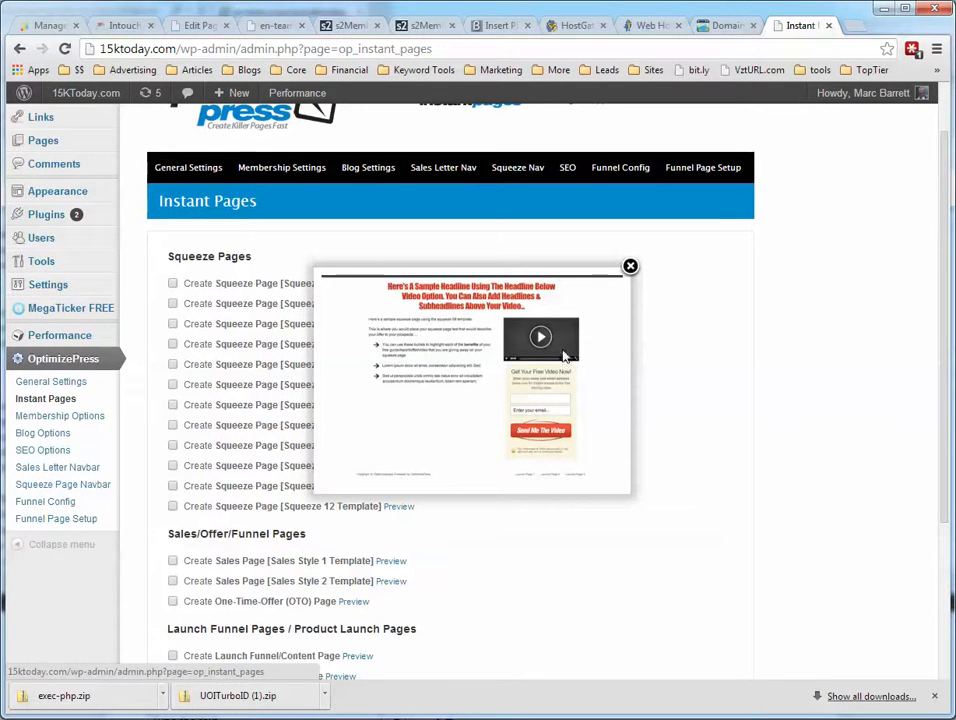
click(630, 267)
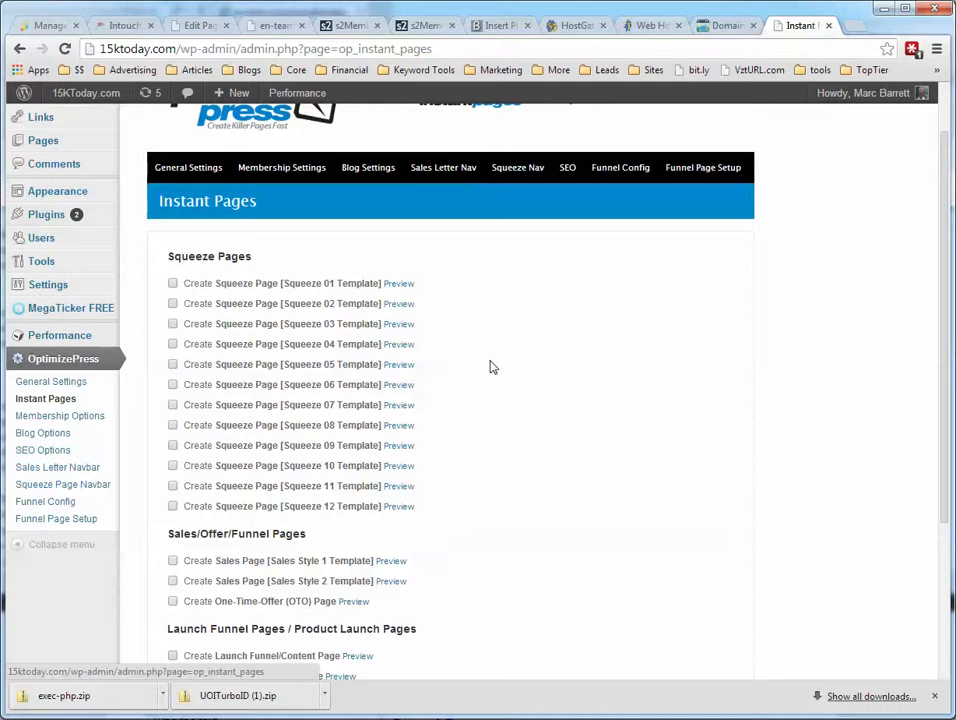
scroll(492, 366, up, 1)
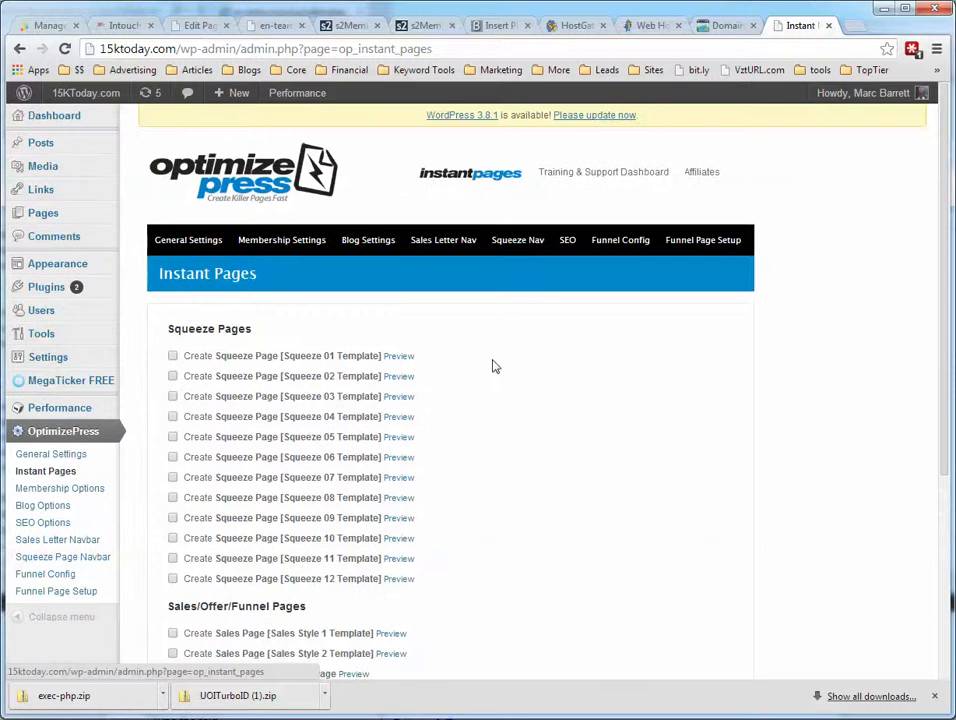